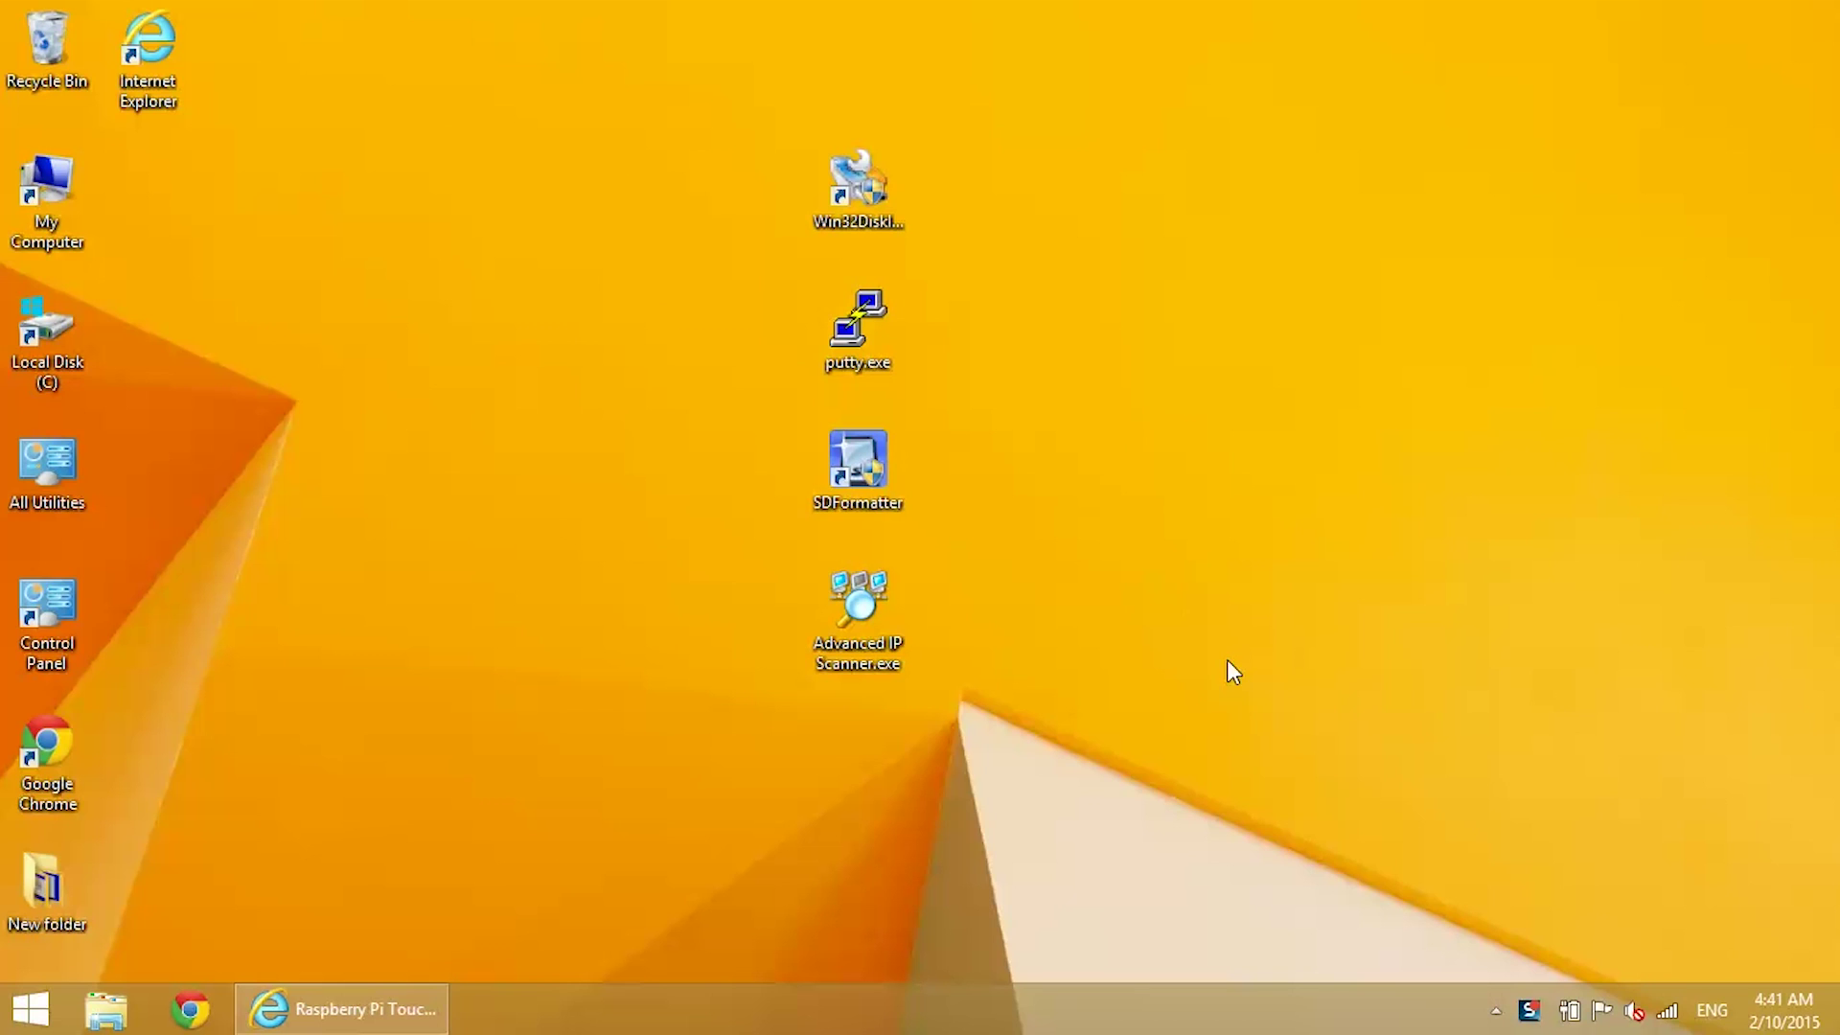
Open the saved 10.0.0.106 session, log in as pi, and become root with sudo su
{"action": "double_click", "coordinate": [849, 331]}
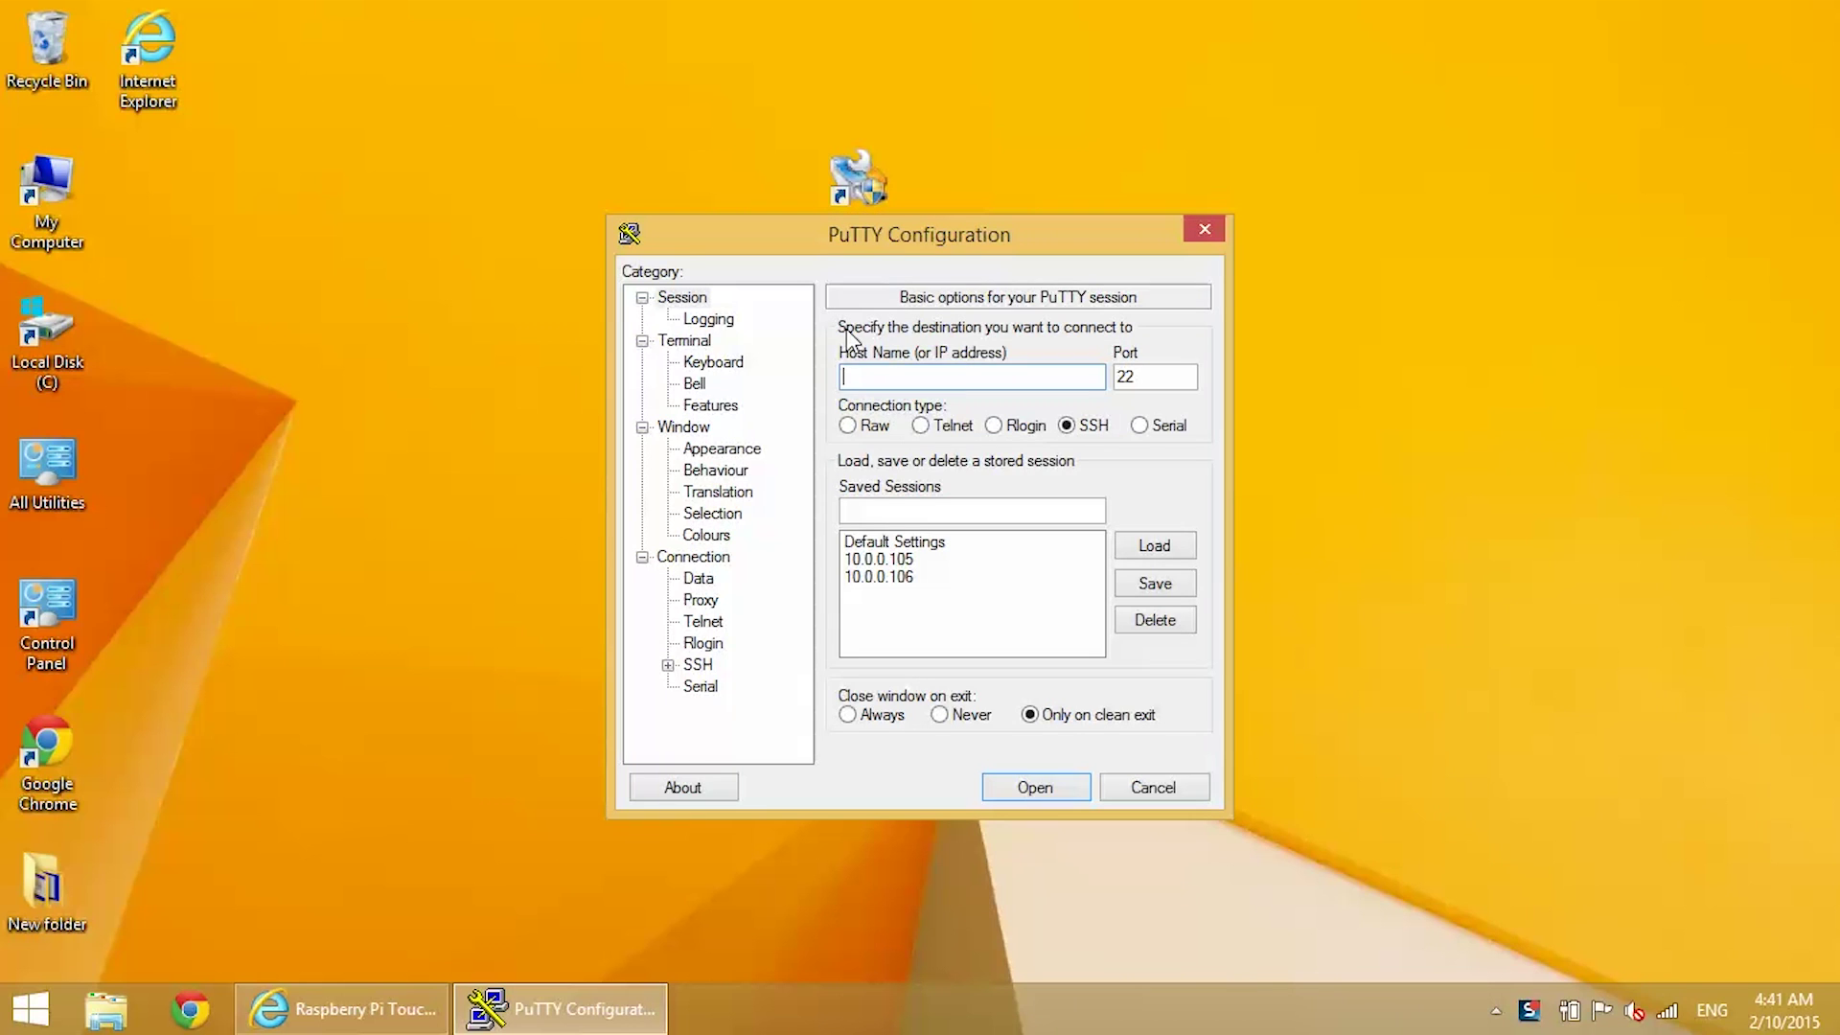
{"action": "double_click", "coordinate": [872, 580]}
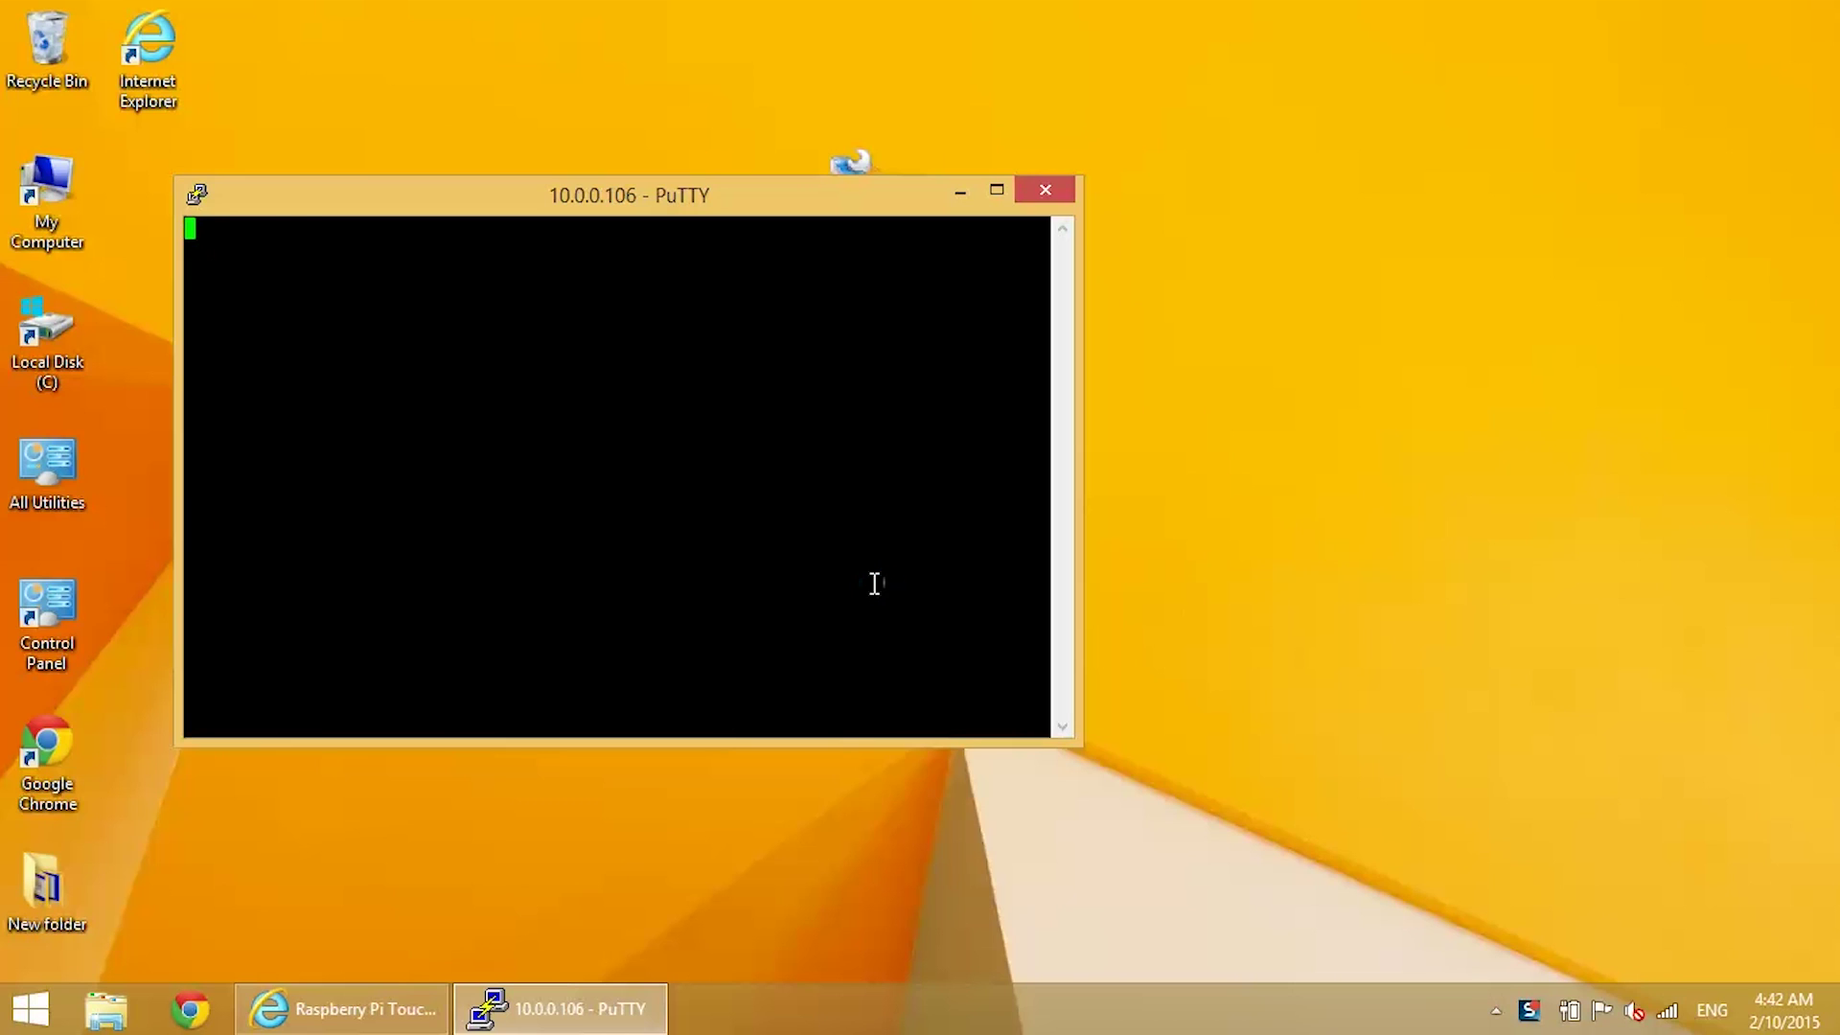
{"action": "type", "text": "p"}
{"action": "type", "text": "i"}
{"action": "key", "text": "Return"}
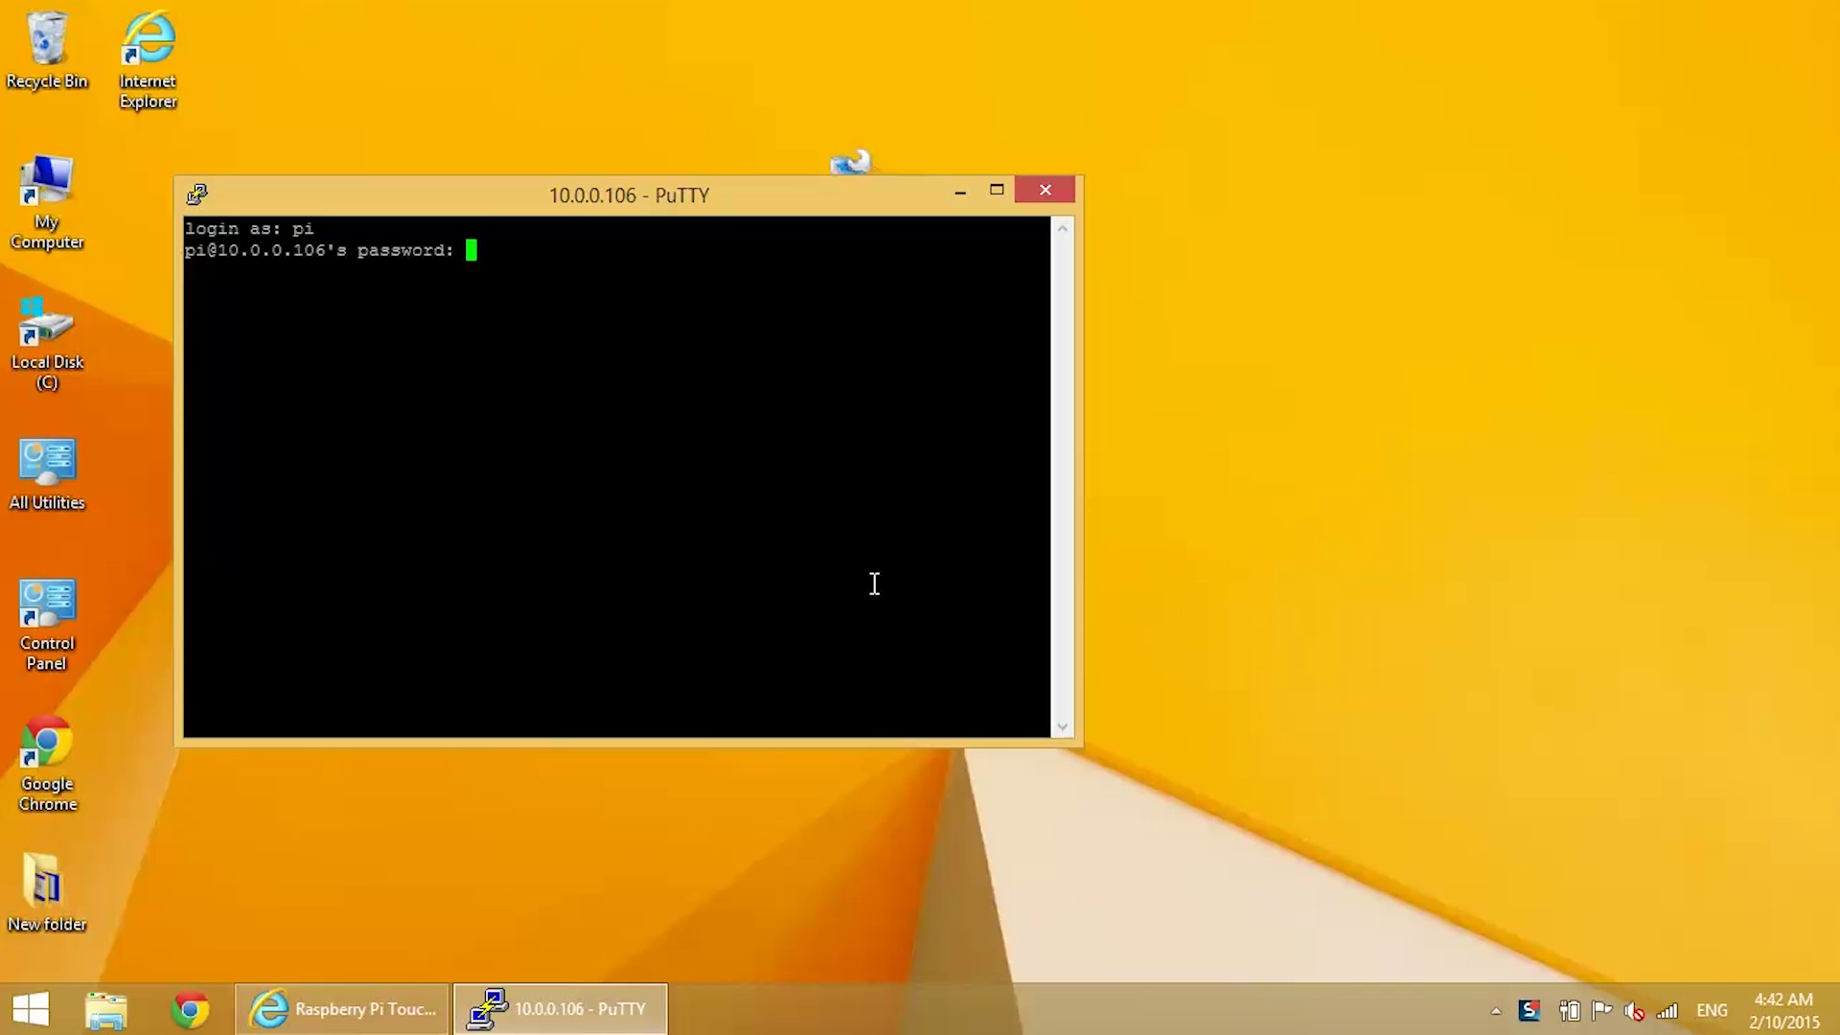
{"action": "key", "text": "Return"}
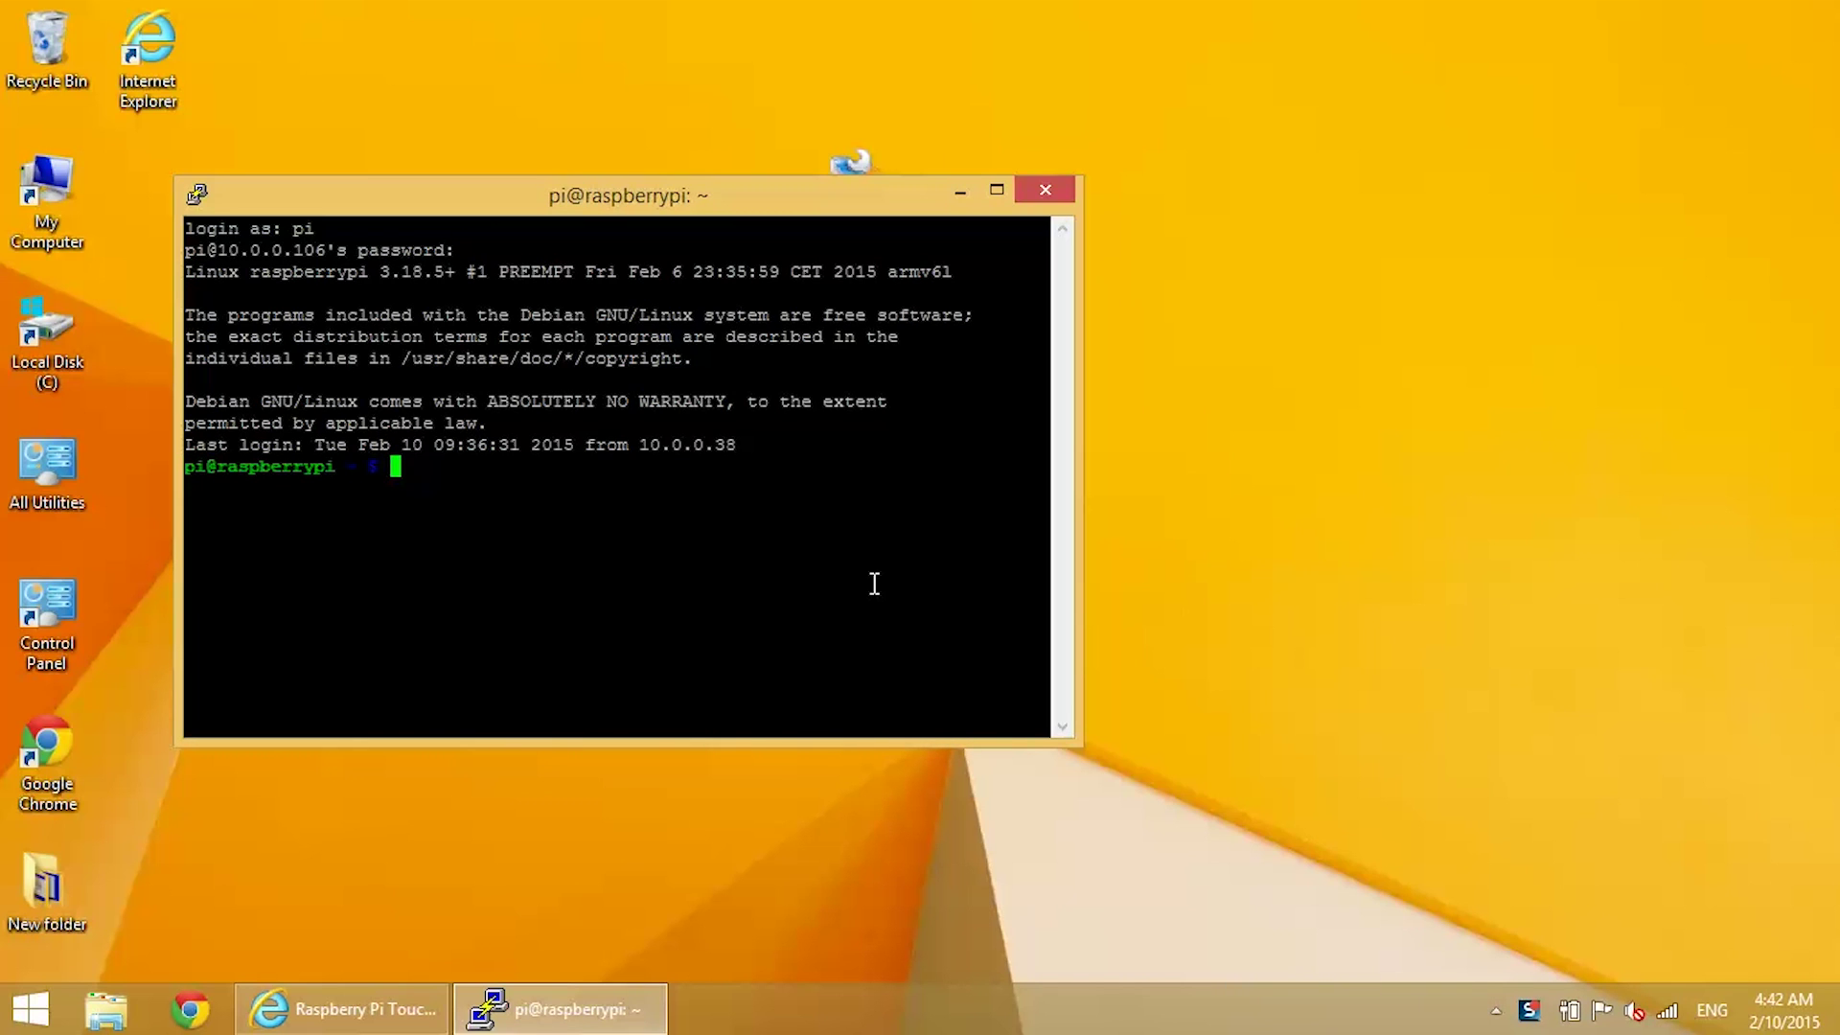
{"action": "type", "text": "su"}
{"action": "type", "text": "do su"}
{"action": "key", "text": "Return"}
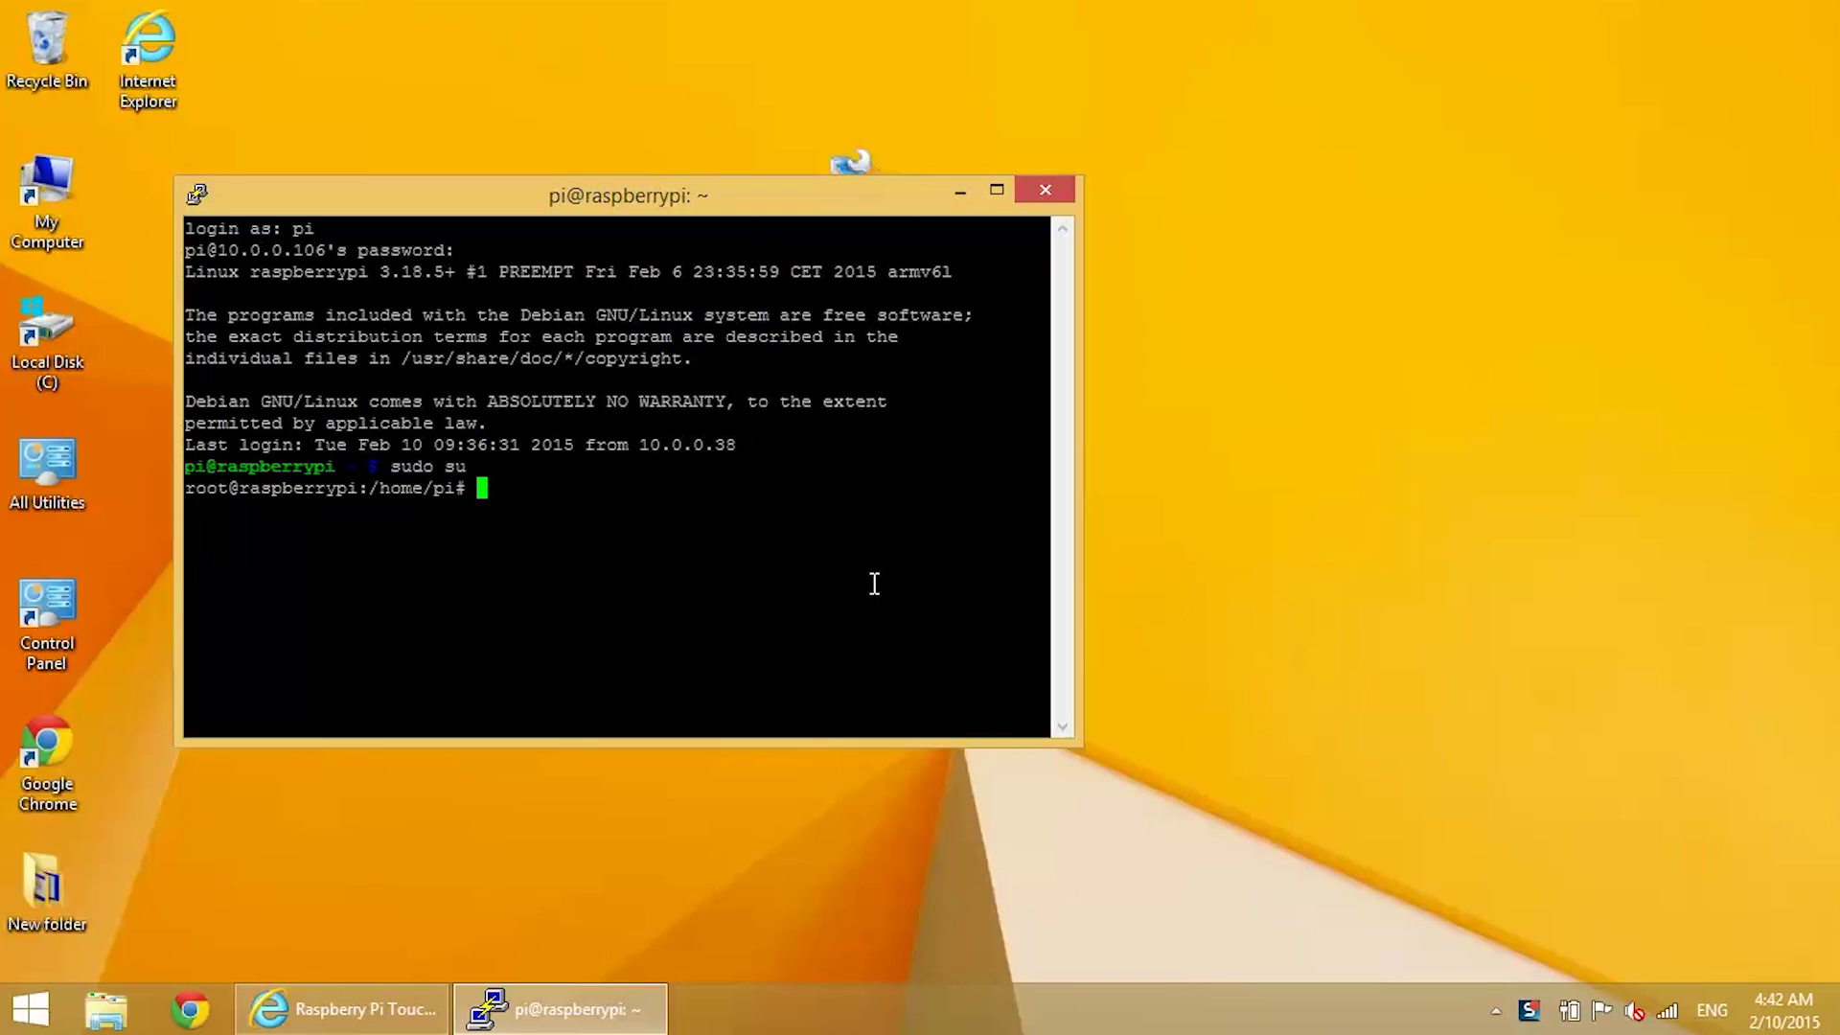
{"action": "type", "text": "a"}
{"action": "type", "text": "ptitude "}
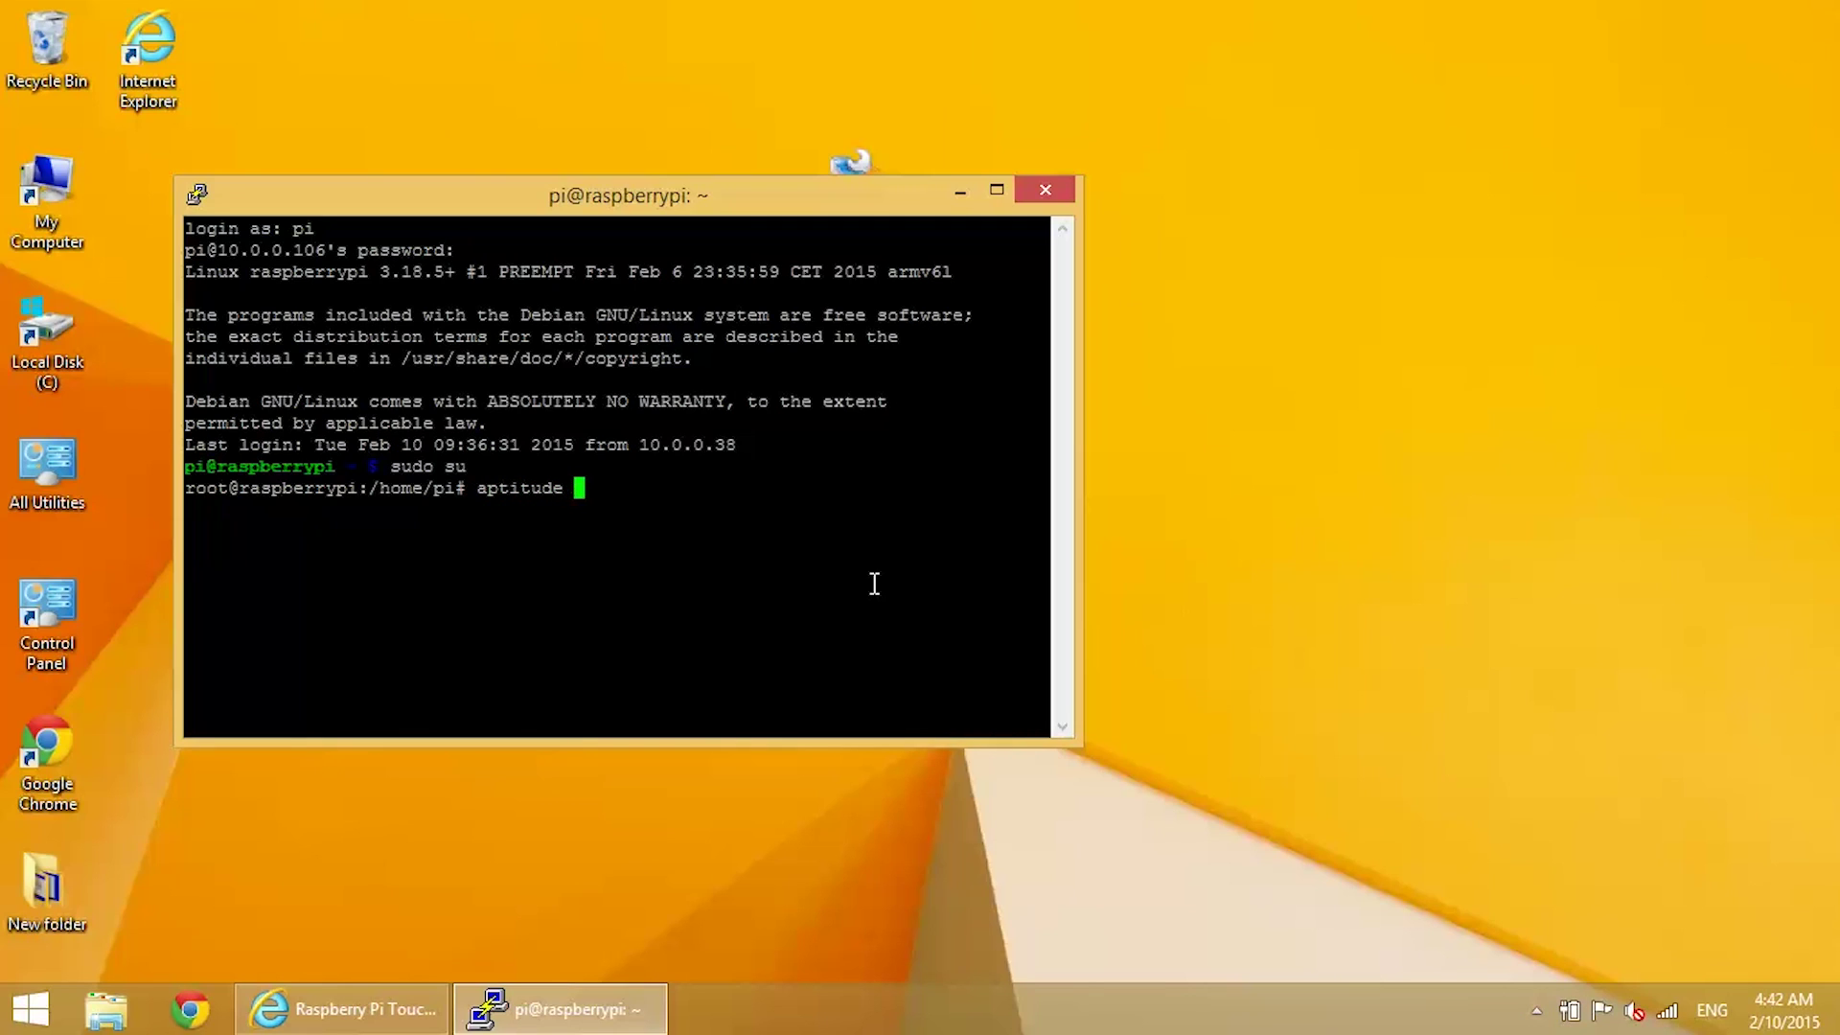
{"action": "type", "text": "install libt"}
{"action": "type", "text": "s-bin"}
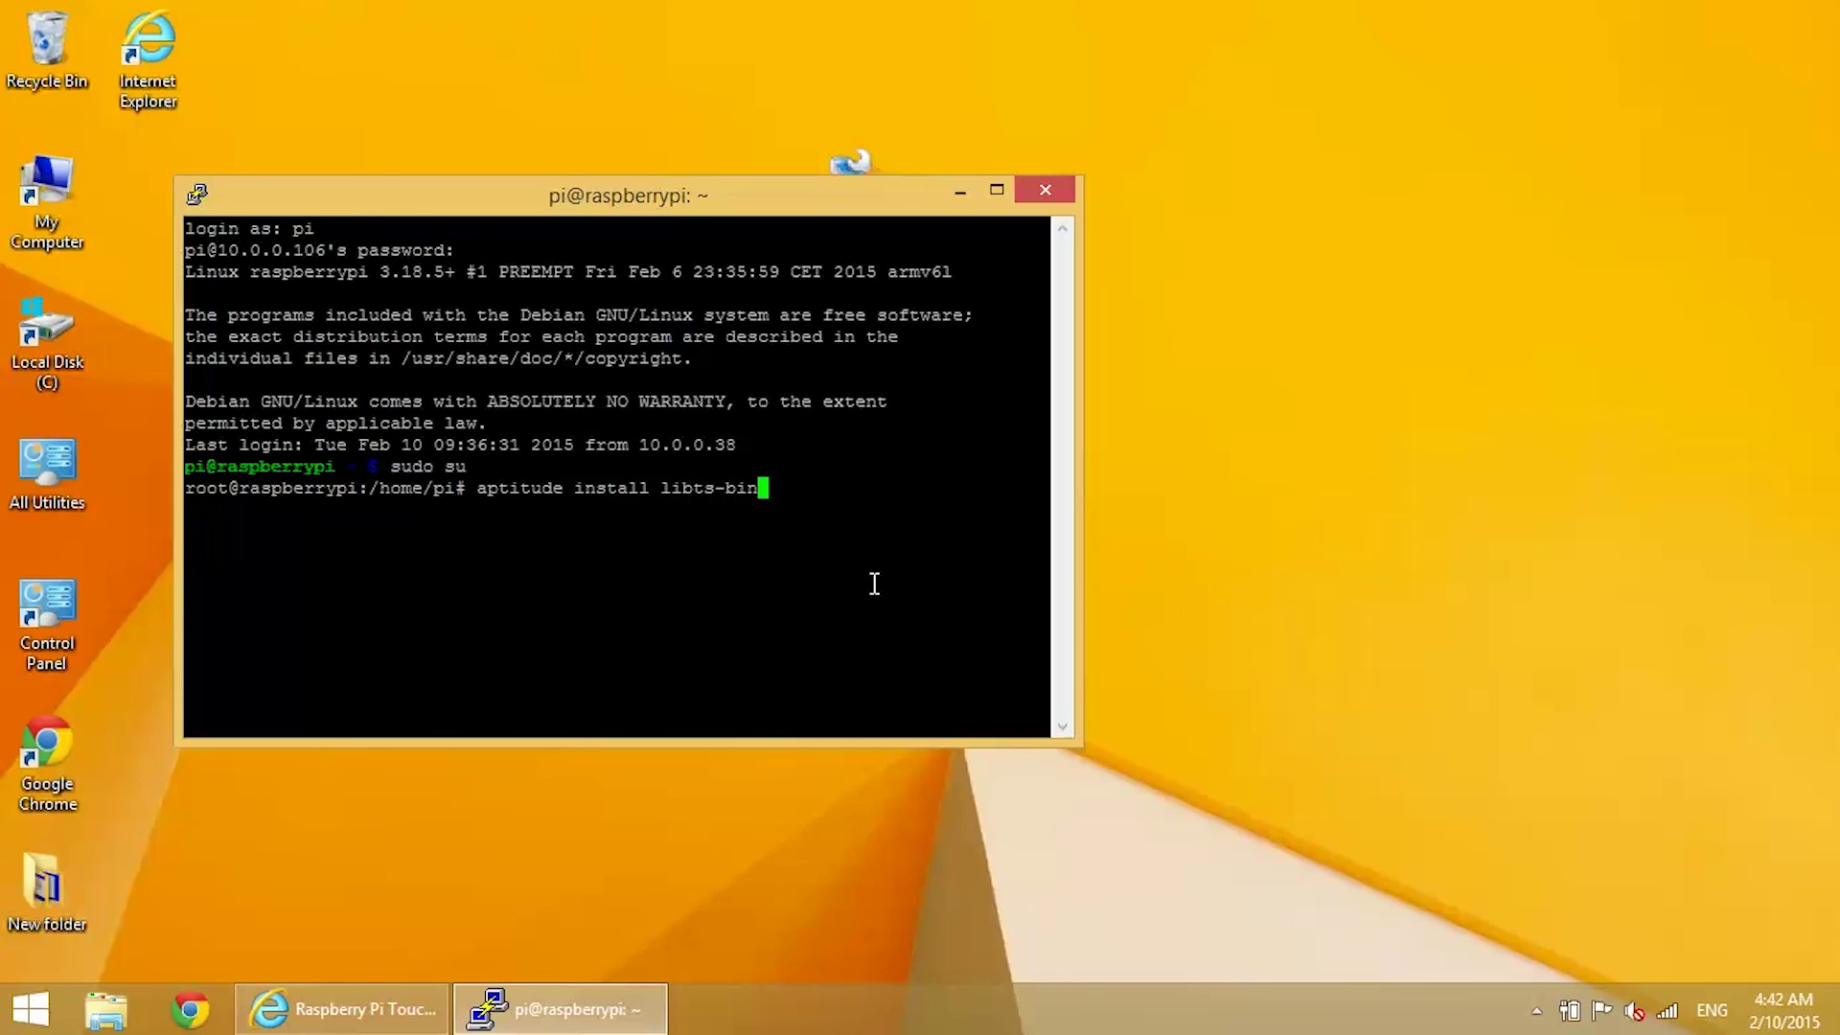
Install the libts-bin package with aptitude as root
{"action": "key", "text": "Return"}
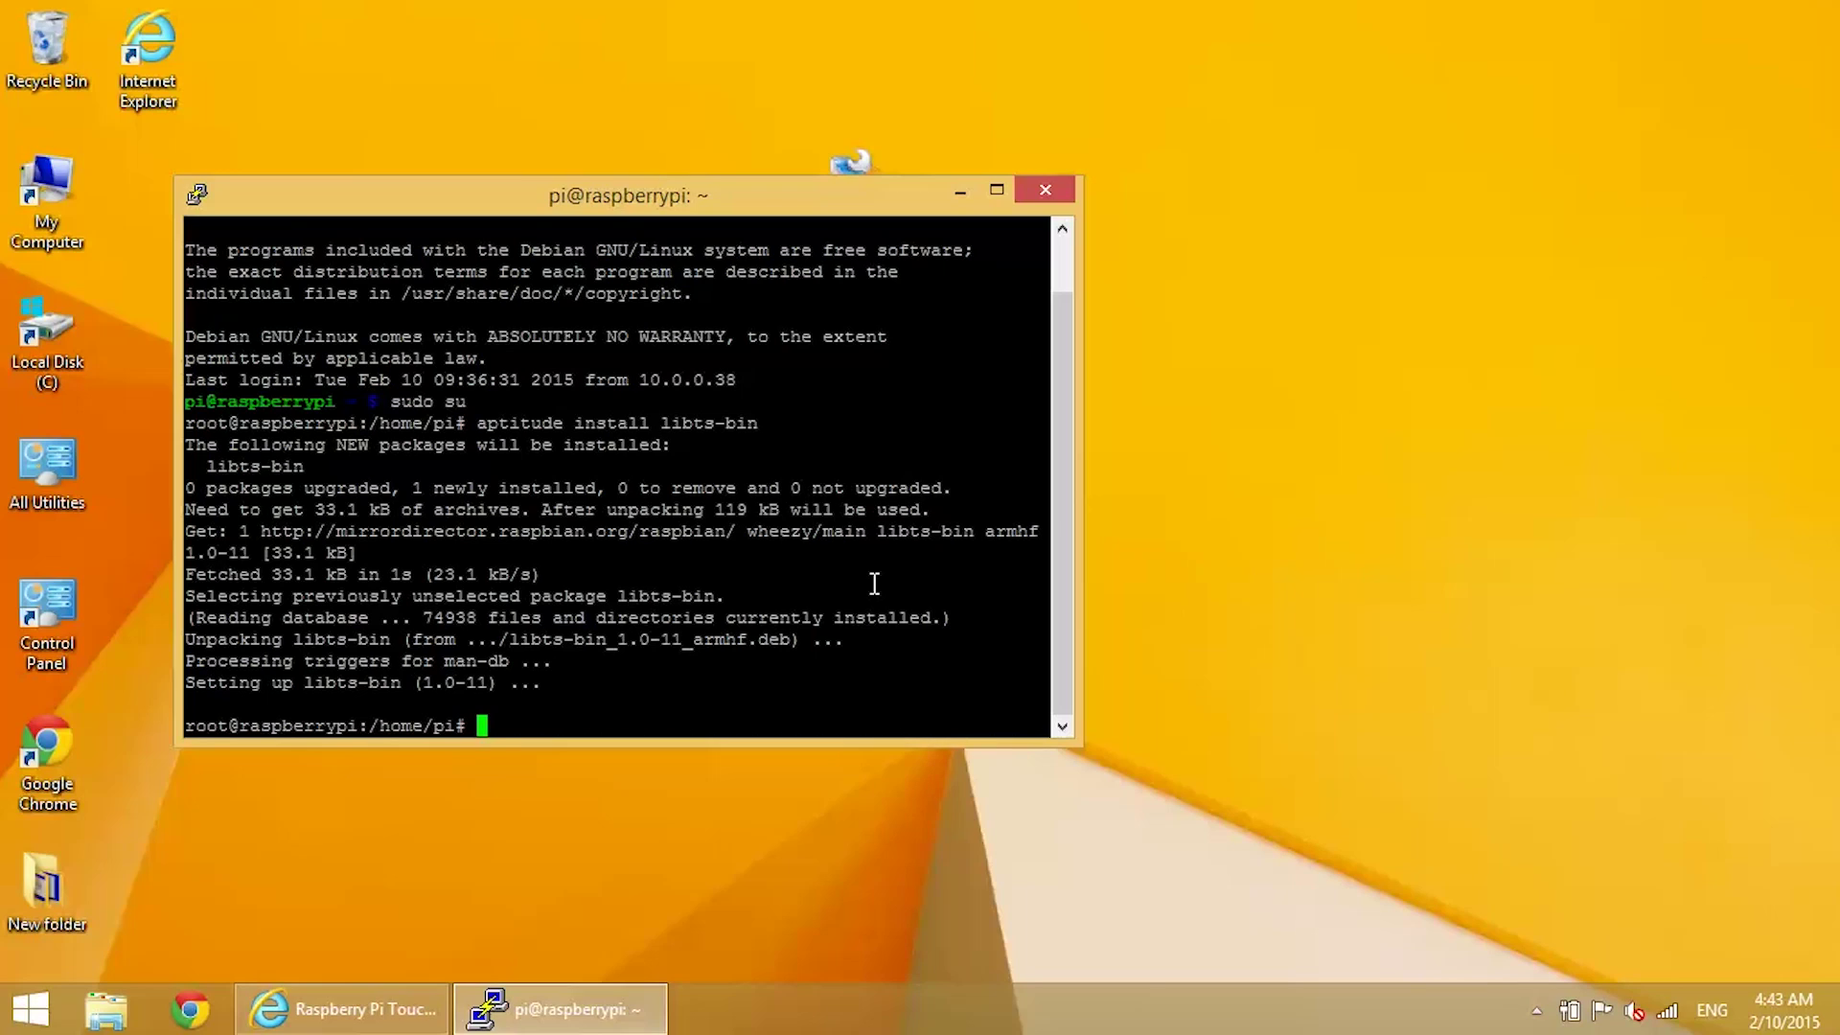
{"action": "type", "text": "export"}
{"action": "type", "text": " TSLIB_"}
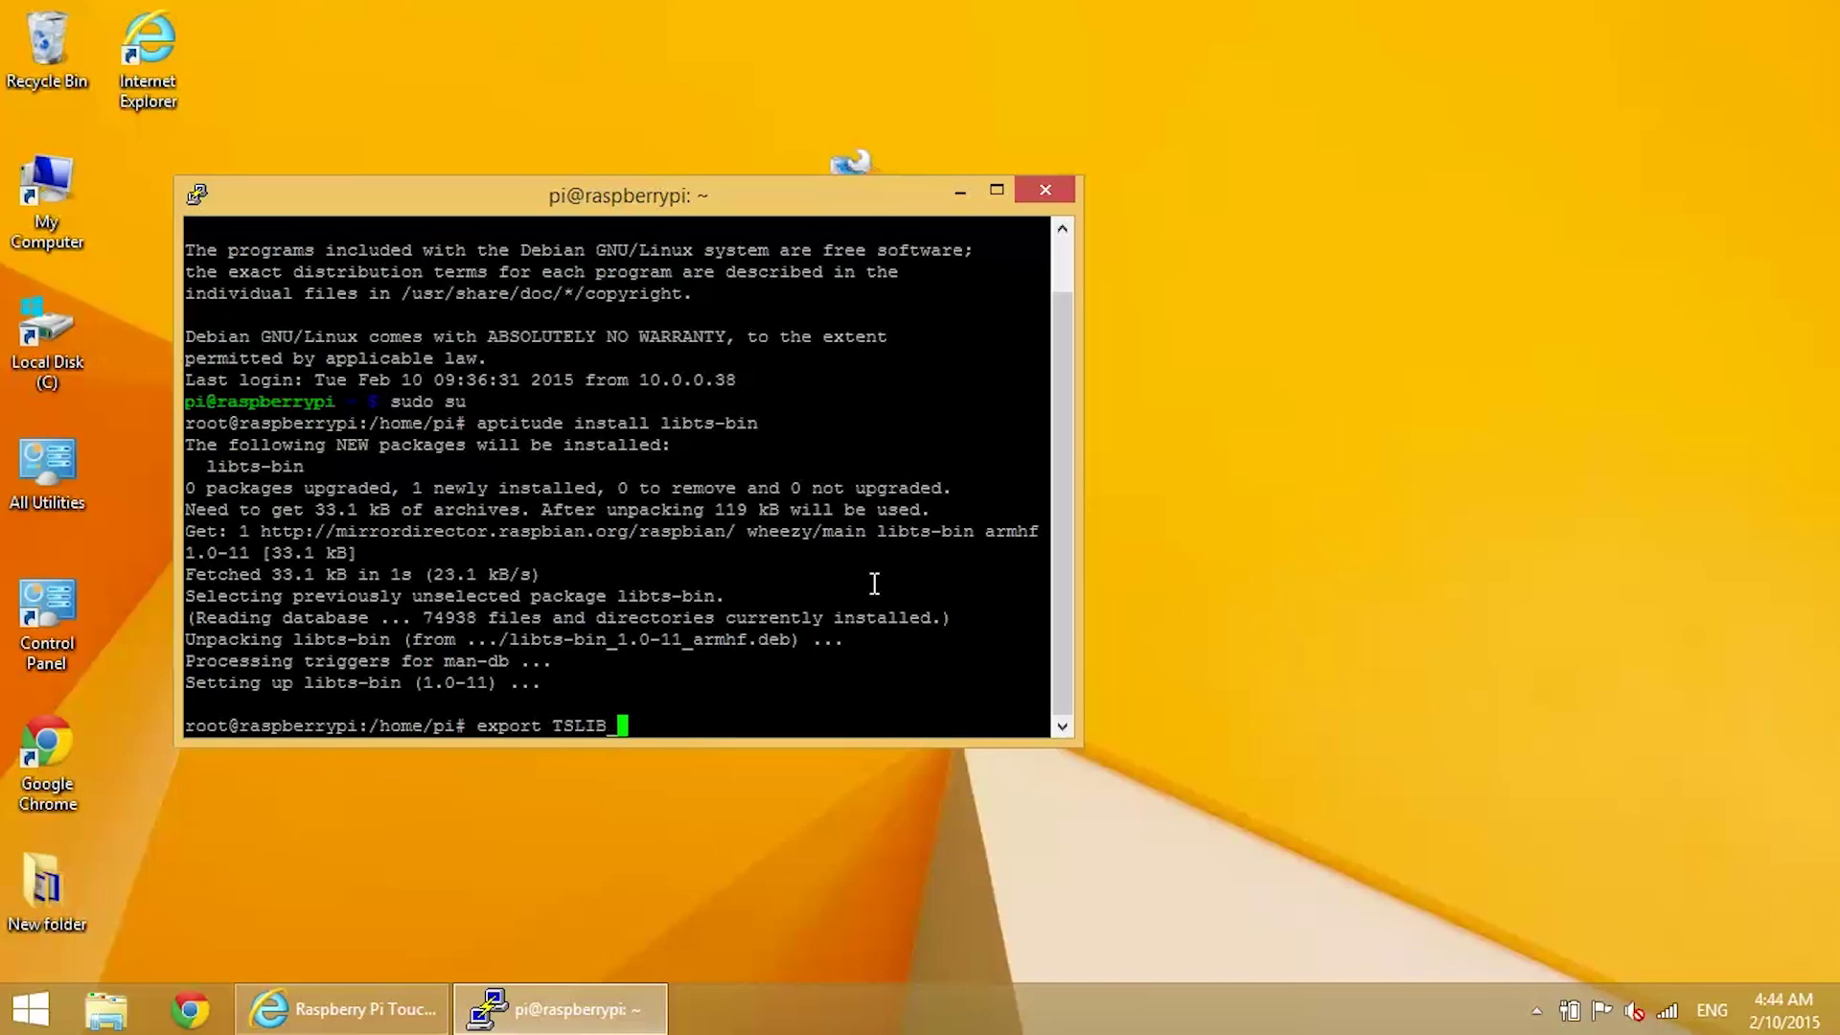
{"action": "type", "text": "DEVICE"}
Export TSLIB_TSDEVICE=/dev/input/event0 and TSLIB_FBDEVICE=/dev/fb1
{"action": "key", "text": "Left"}
{"action": "key", "text": "Left"}
{"action": "key", "text": "Left"}
{"action": "key", "text": "Left"}
{"action": "key", "text": "Left"}
{"action": "type", "text": "TS"}
{"action": "key", "text": "Right"}
{"action": "key", "text": "Right"}
{"action": "key", "text": "Right"}
{"action": "key", "text": "Right"}
{"action": "key", "text": "Right"}
{"action": "type", "text": "=/dev/in"}
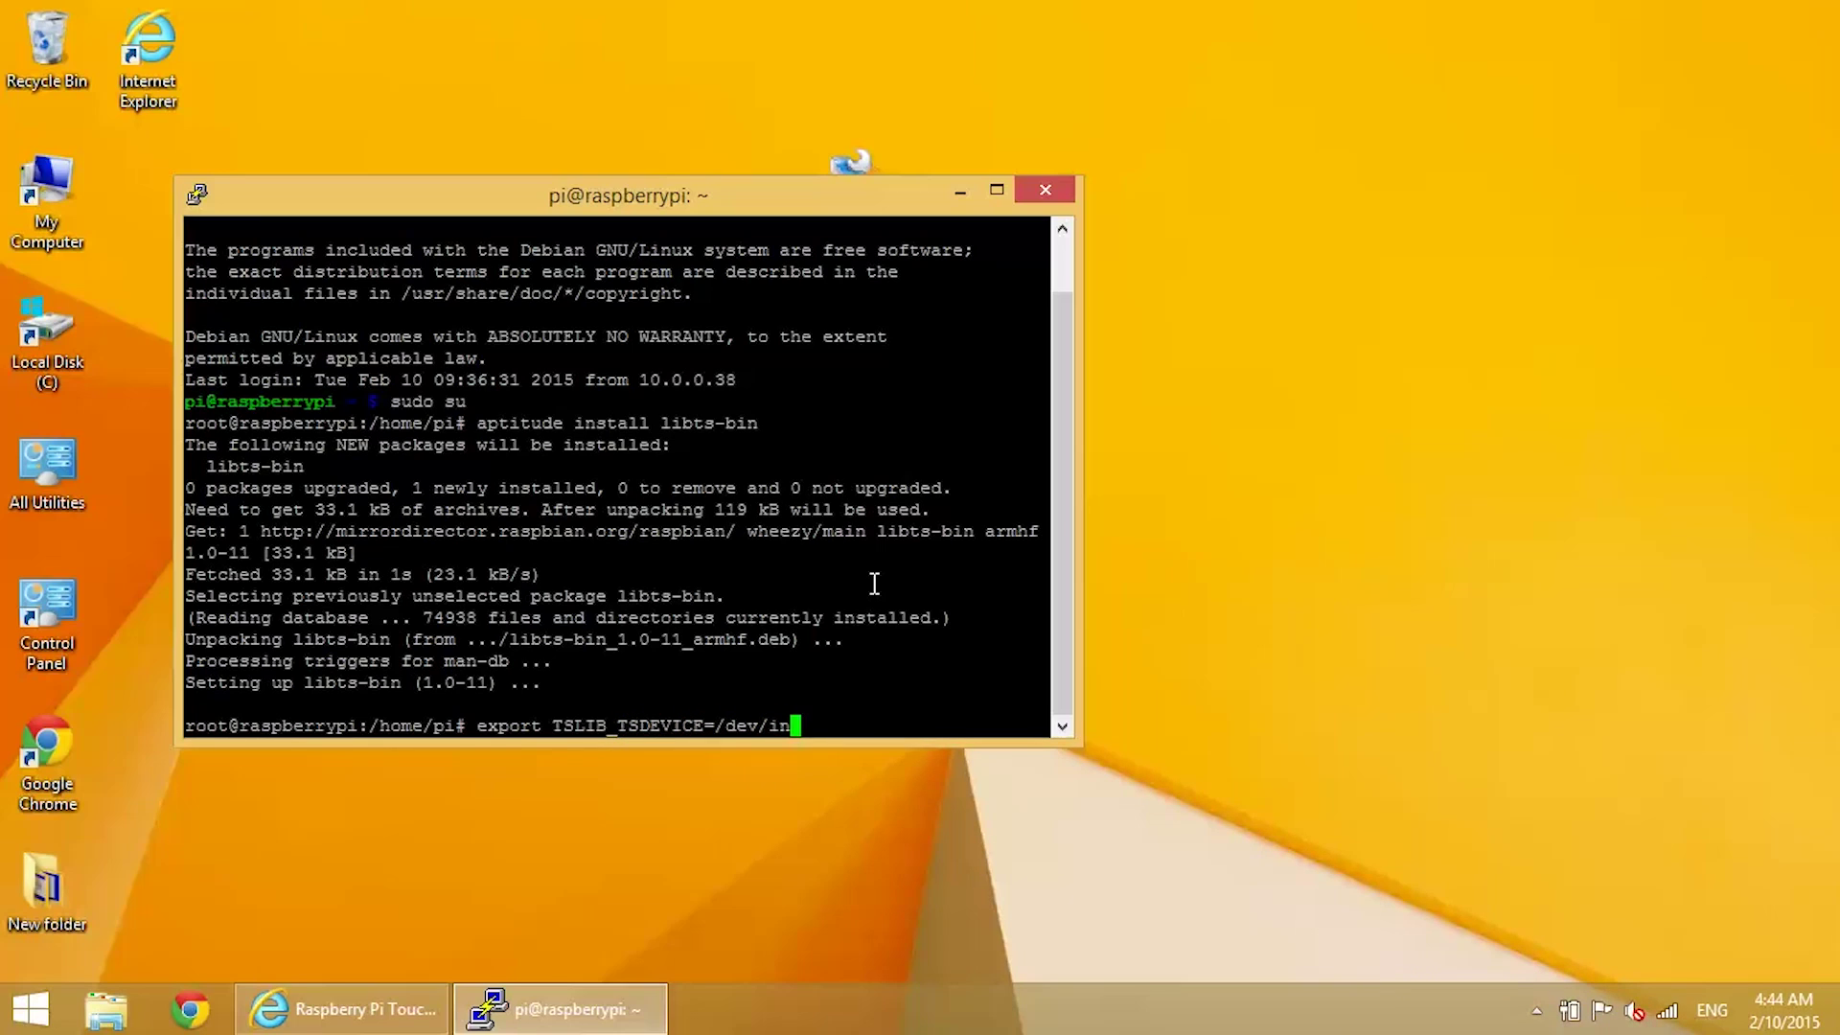
{"action": "type", "text": "put/event0"}
{"action": "key", "text": "Return"}
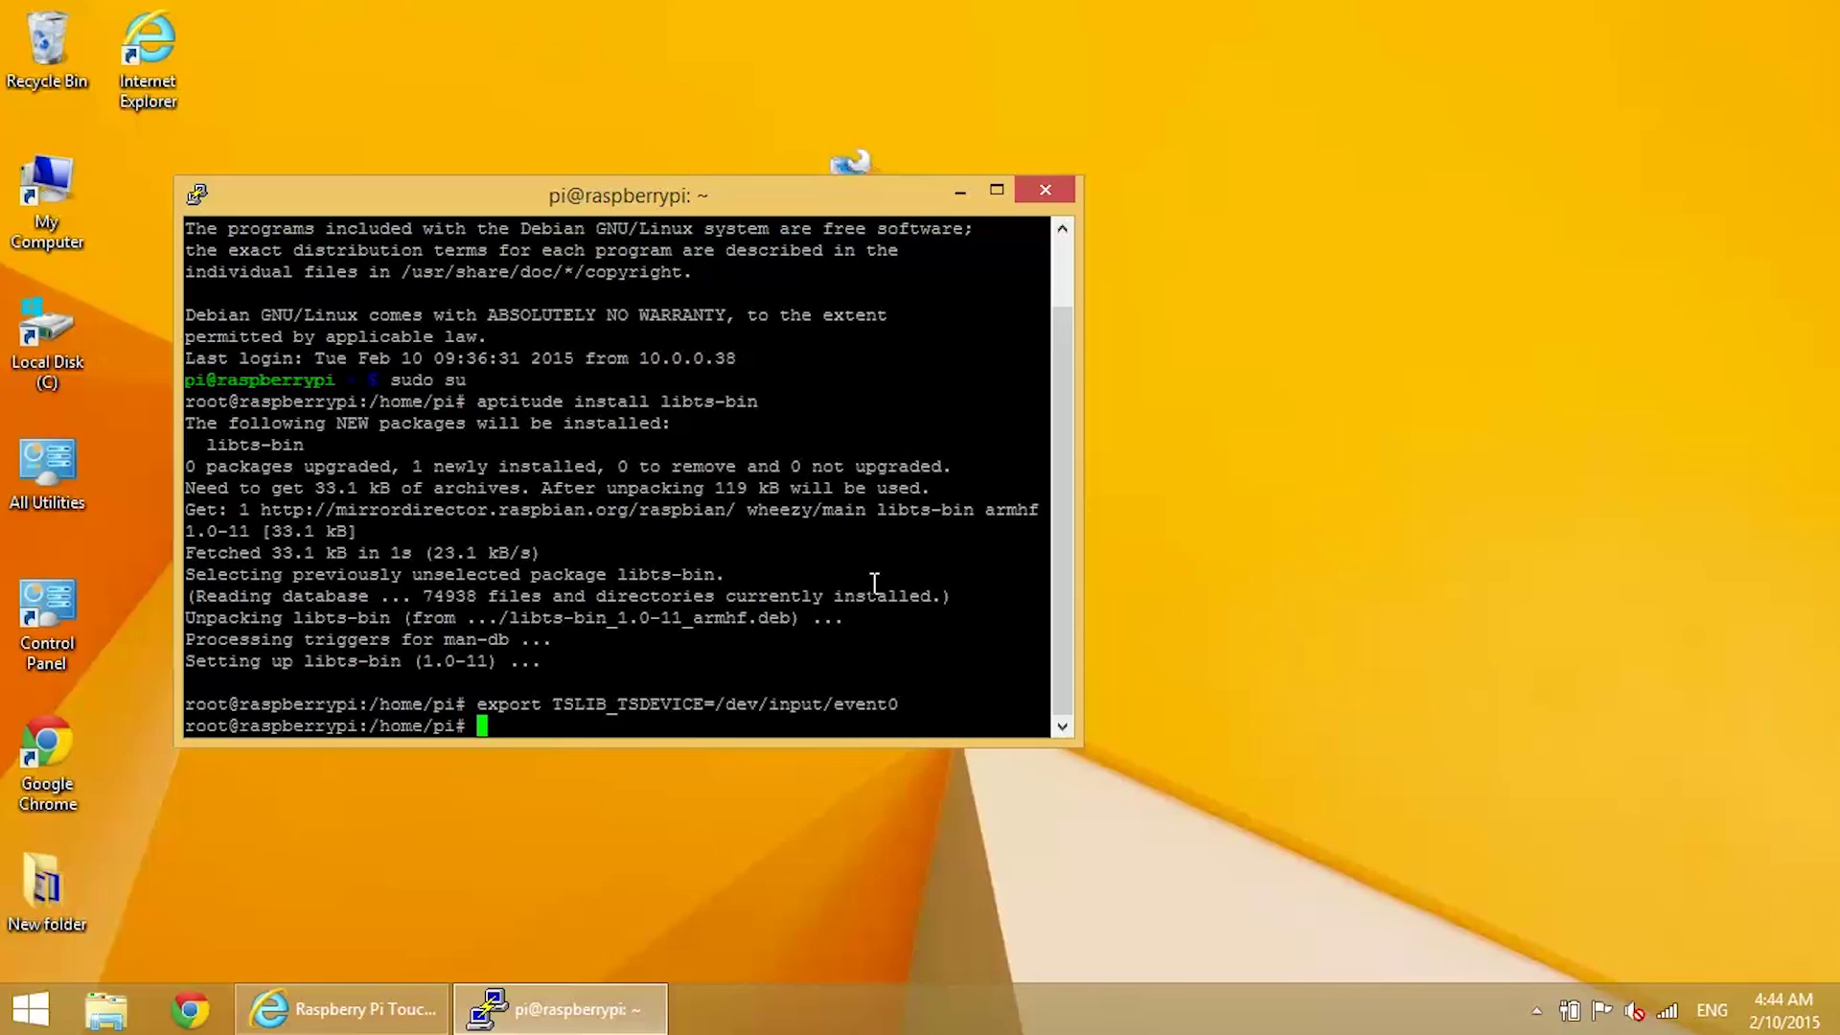
{"action": "type", "text": "export"}
{"action": "type", "text": " TSLI"}
{"action": "type", "text": "B"}
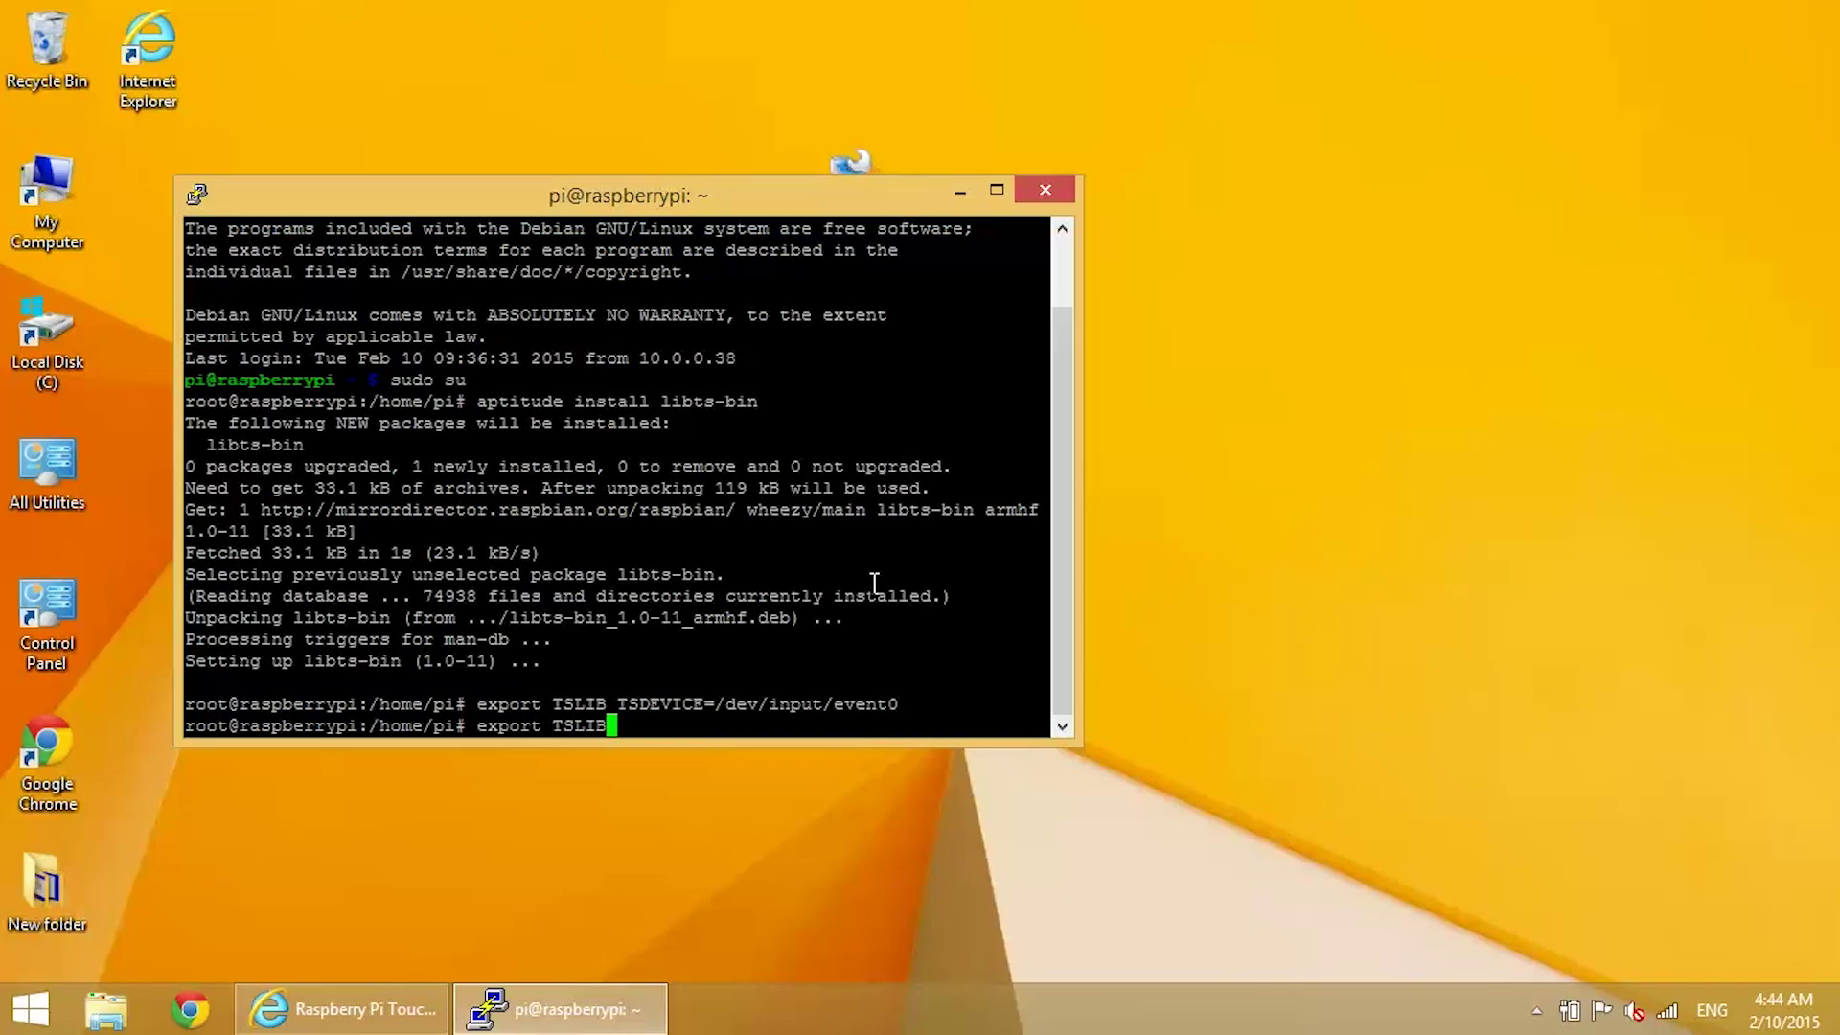
{"action": "type", "text": "_"}
{"action": "type", "text": "F"}
{"action": "type", "text": "B"}
{"action": "type", "text": "DEV"}
{"action": "type", "text": "ICE"}
{"action": "type", "text": "=/dev"}
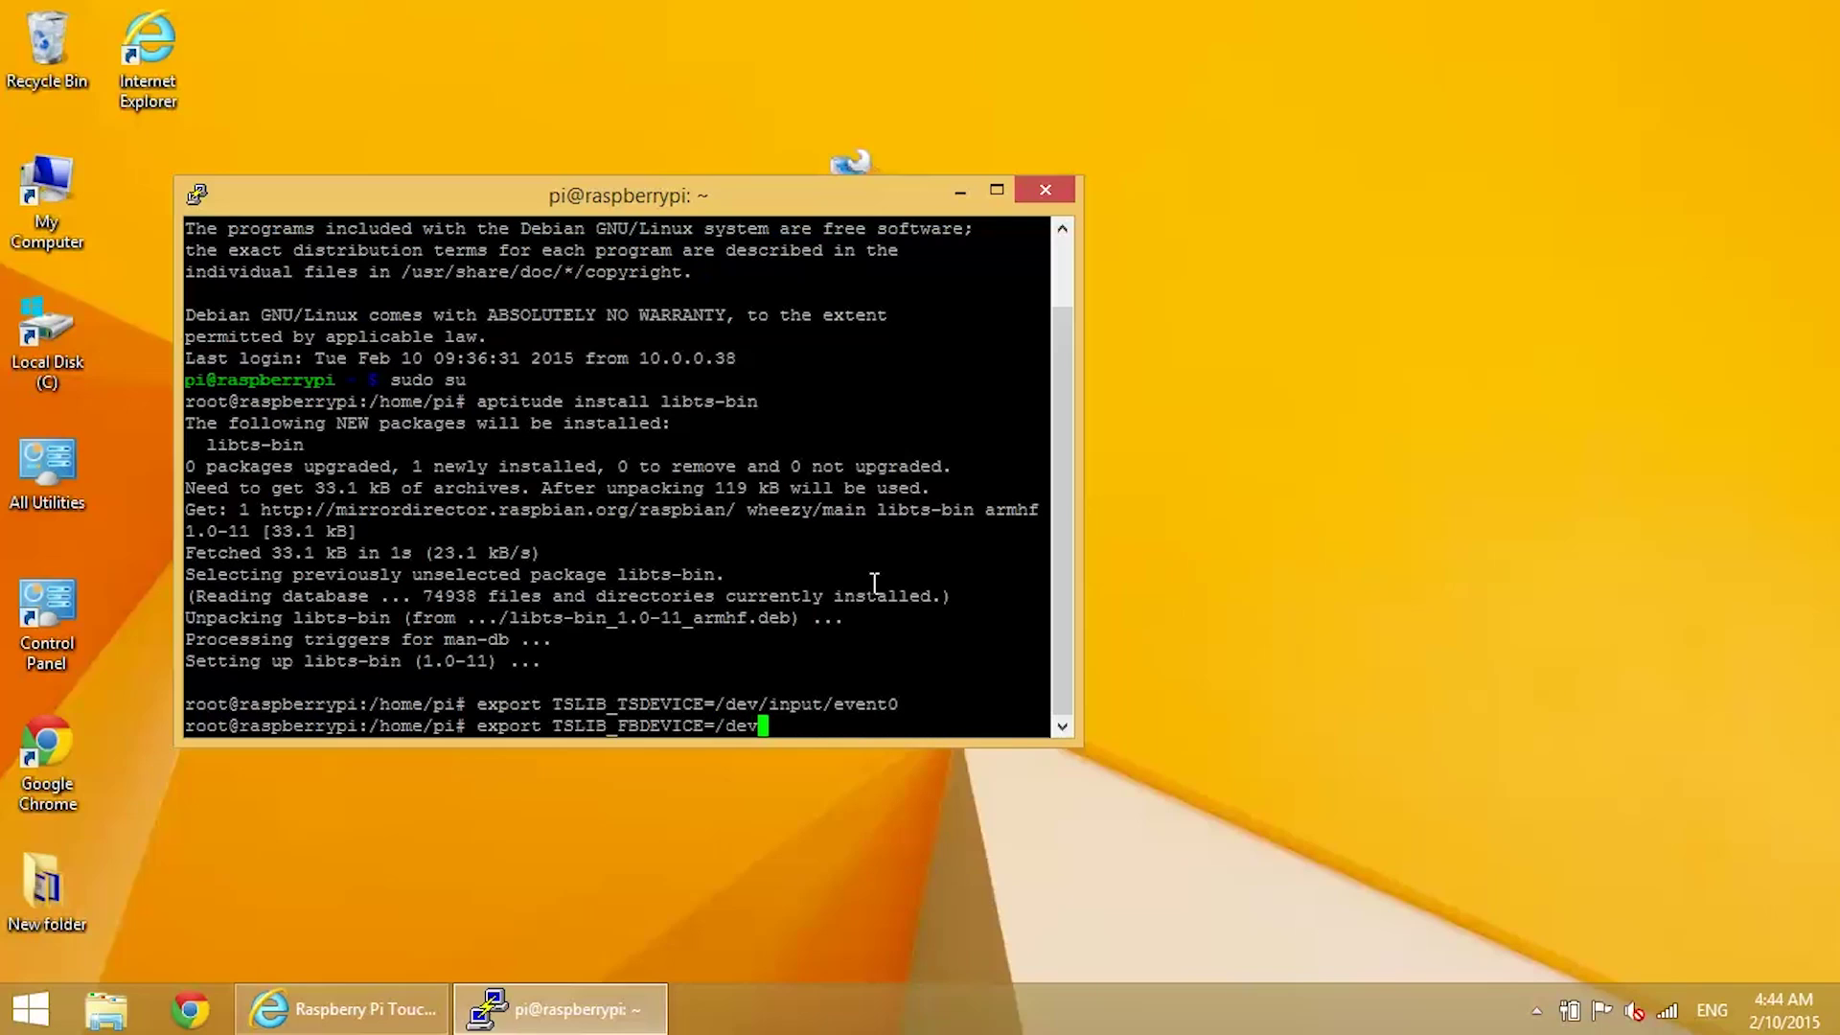
{"action": "type", "text": "/"}
{"action": "type", "text": "fb"}
{"action": "type", "text": "1"}
{"action": "key", "text": "Return"}
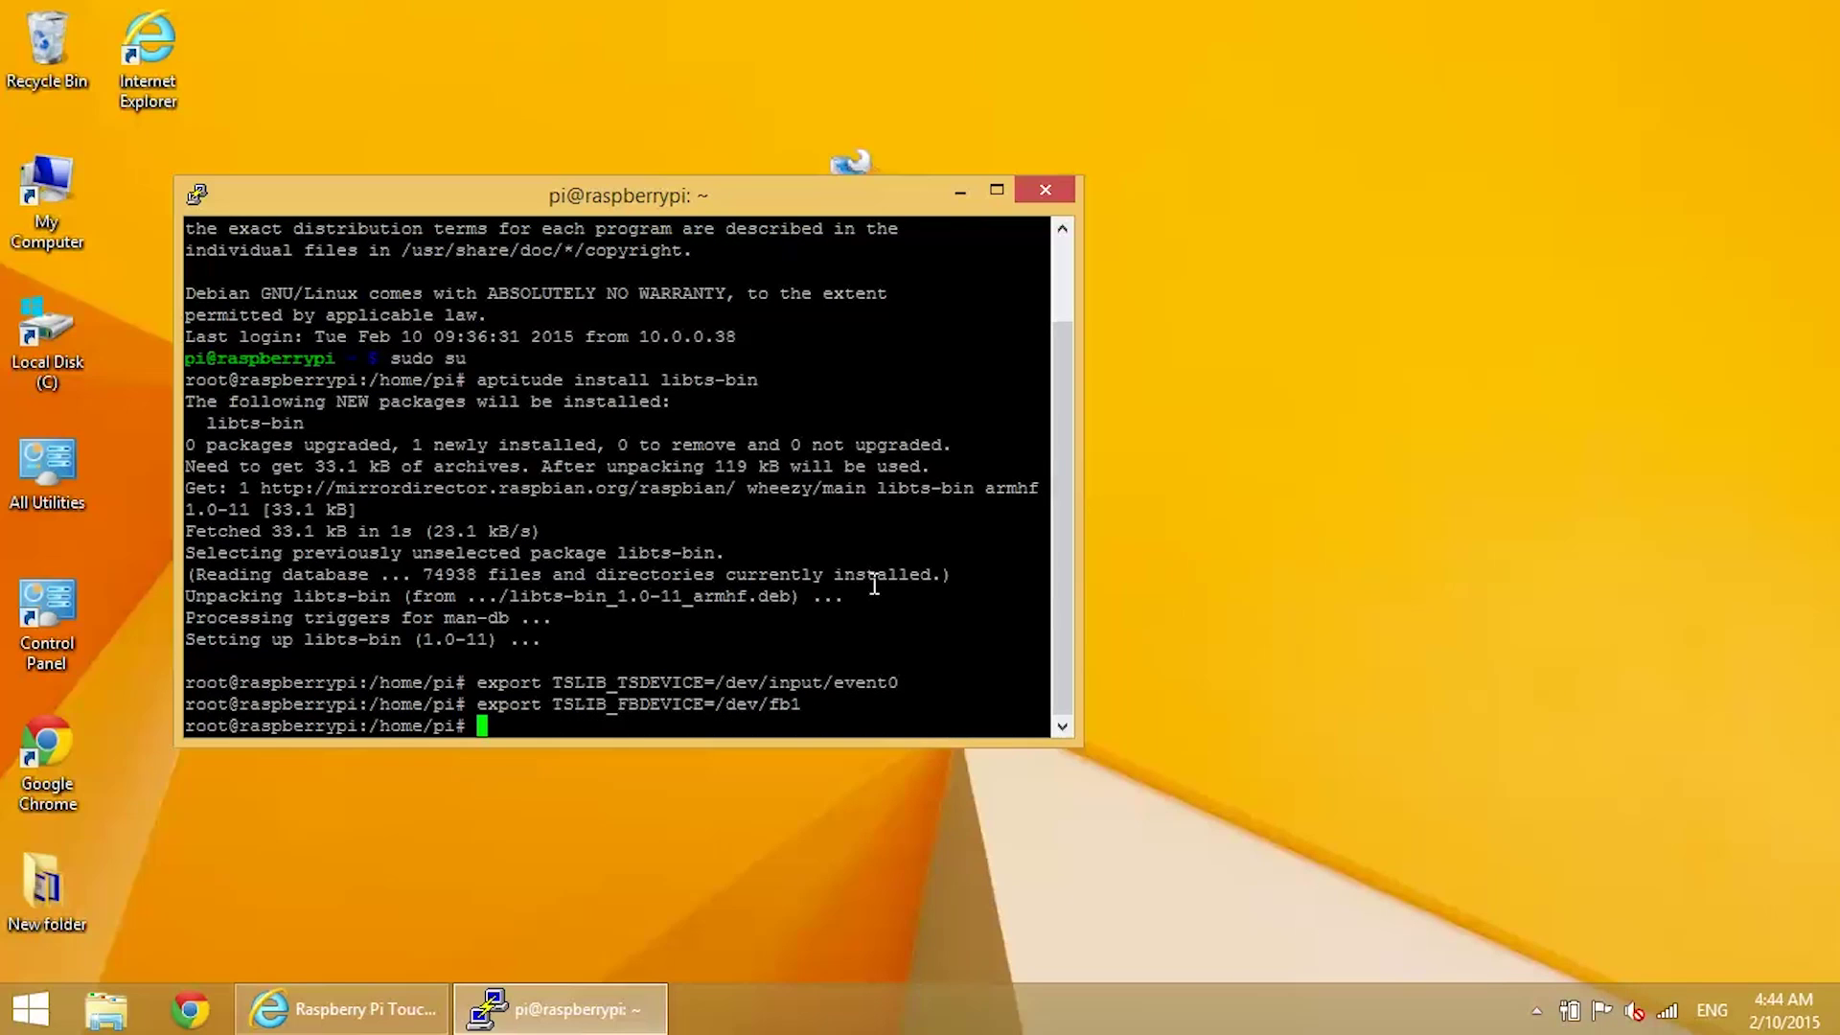
{"action": "type", "text": "ts"}
{"action": "type", "text": "_calibrate"}
Run ts_calibrate to show the calibration crosshair on the 320x240 LCD
{"action": "key", "text": "Return"}
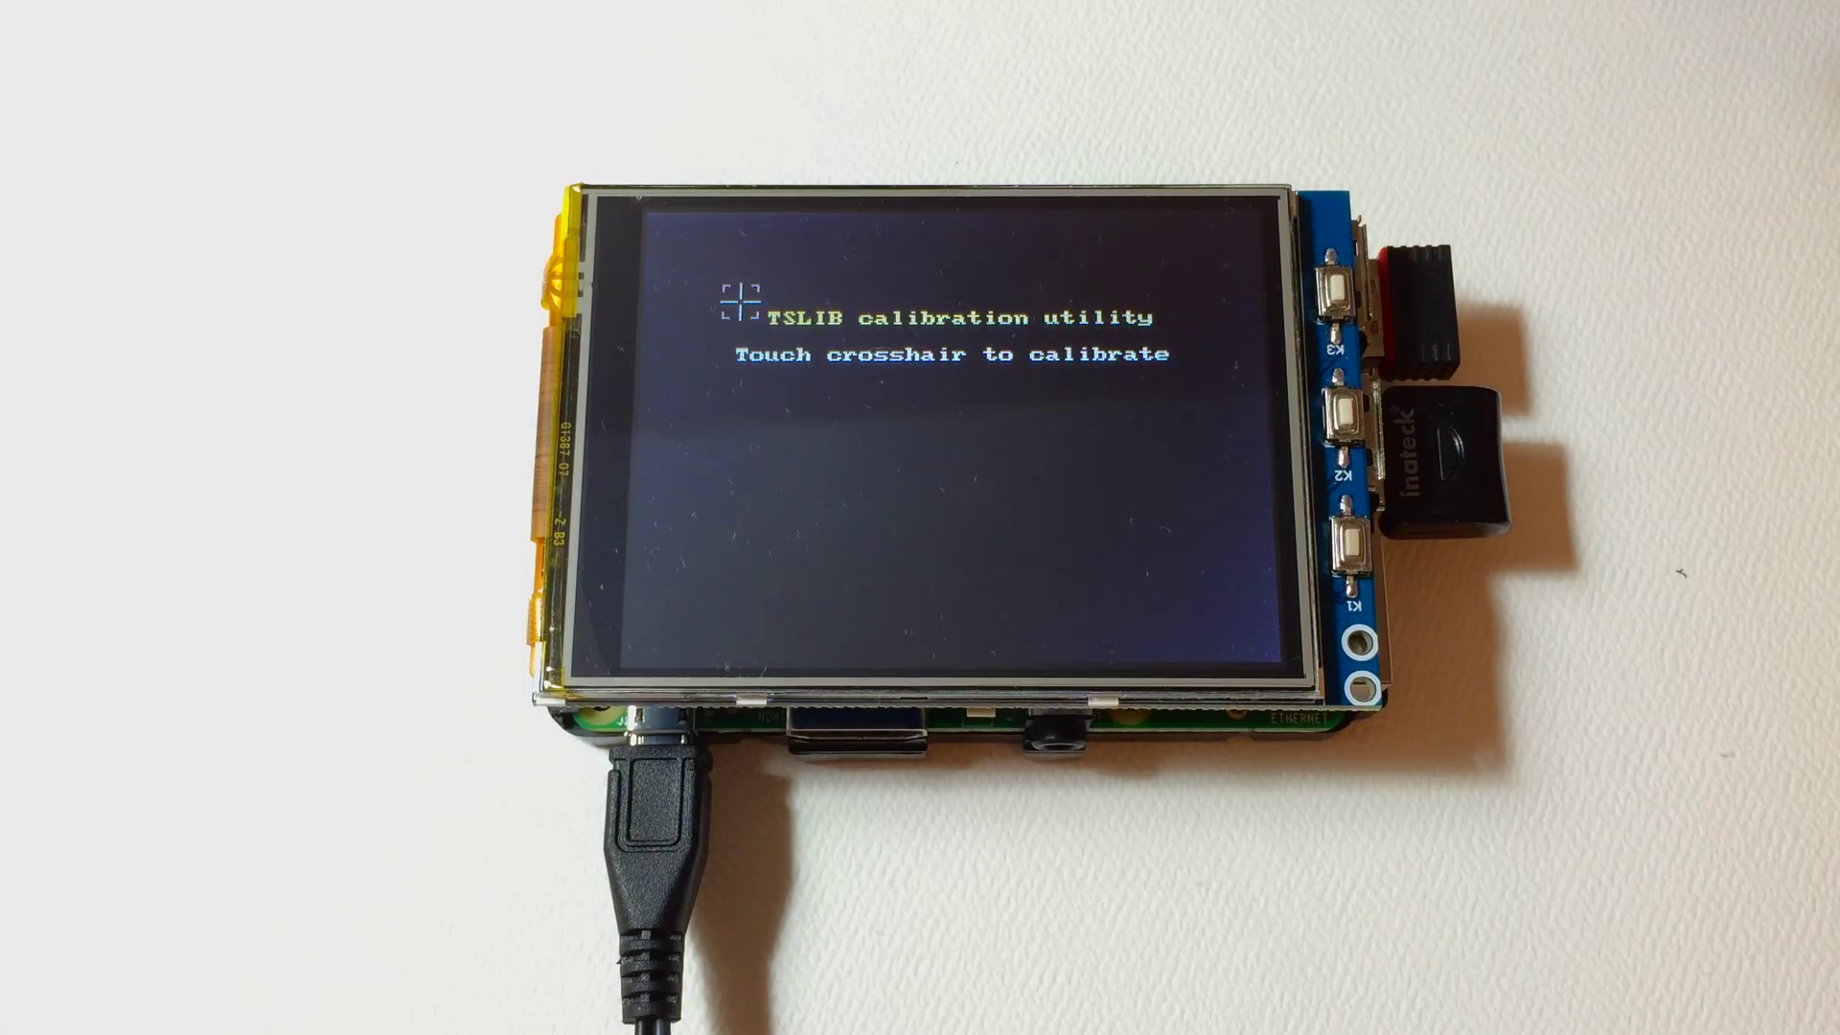
Tap the top-left, top-right and bottom-right calibration crosshairs on the LCD
{"action": "left_click", "coordinate": [741, 302]}
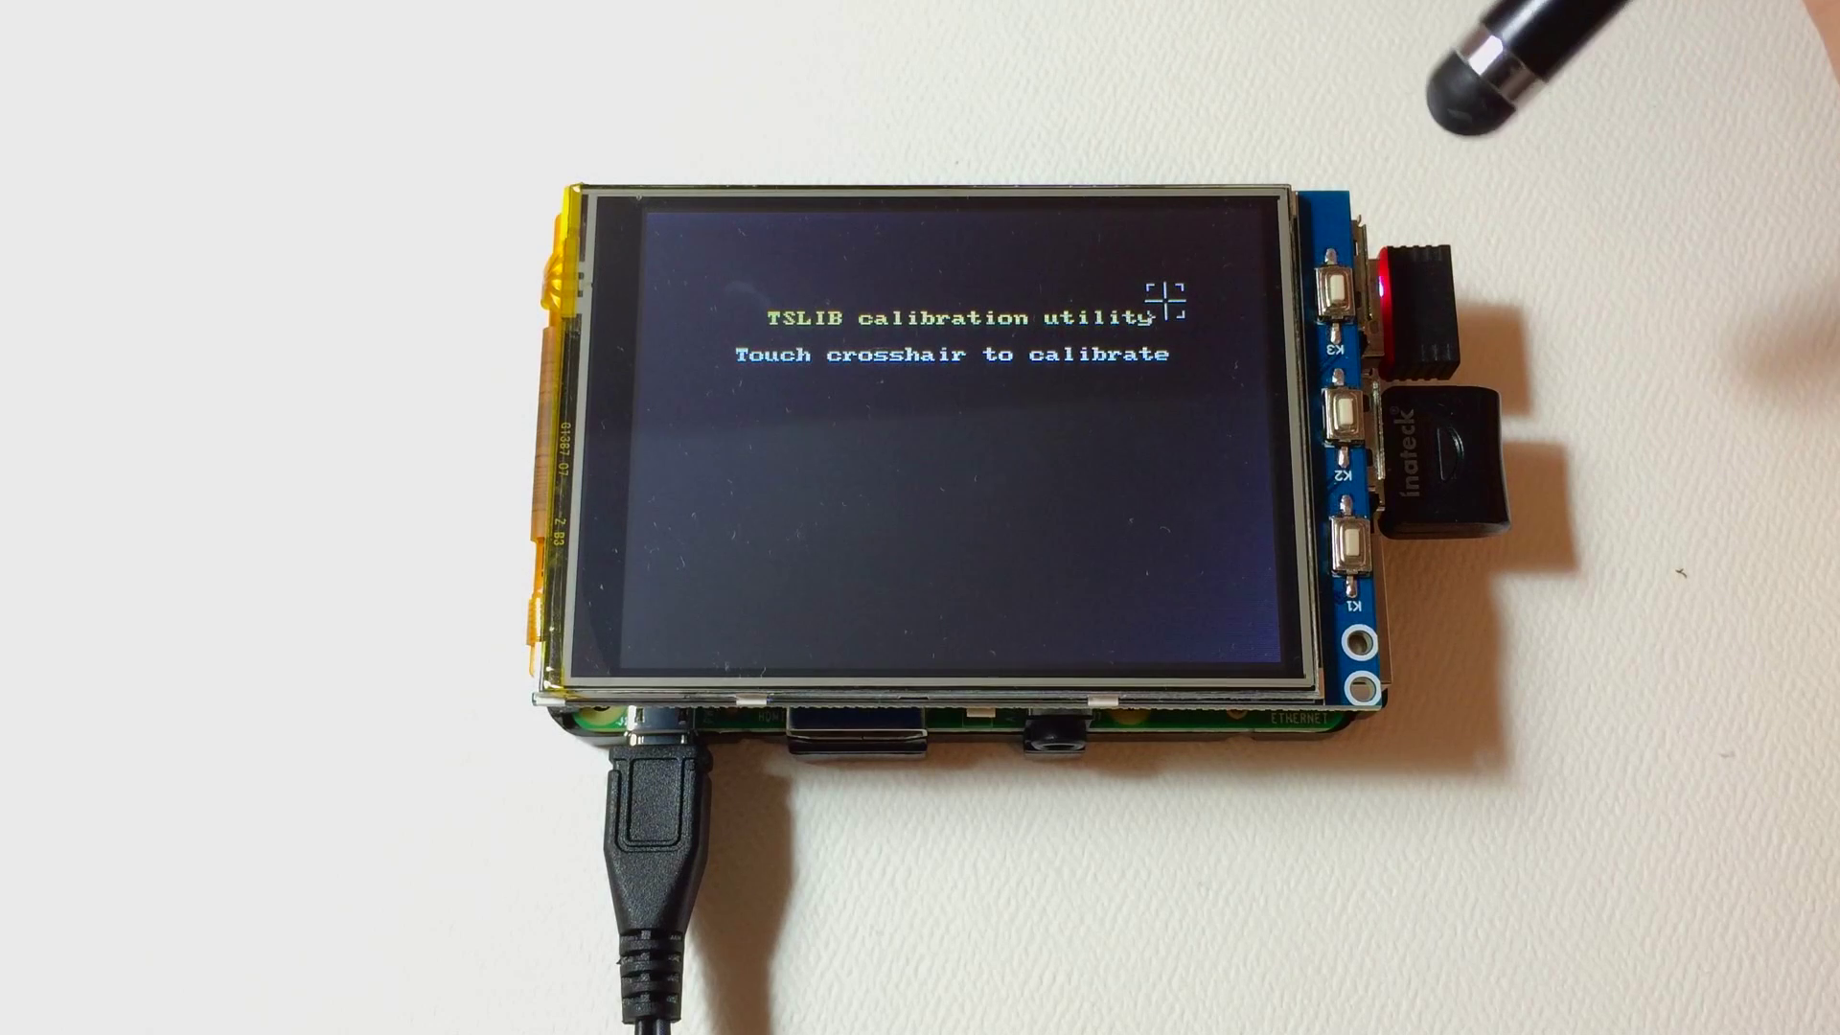
{"action": "left_click", "coordinate": [1165, 302]}
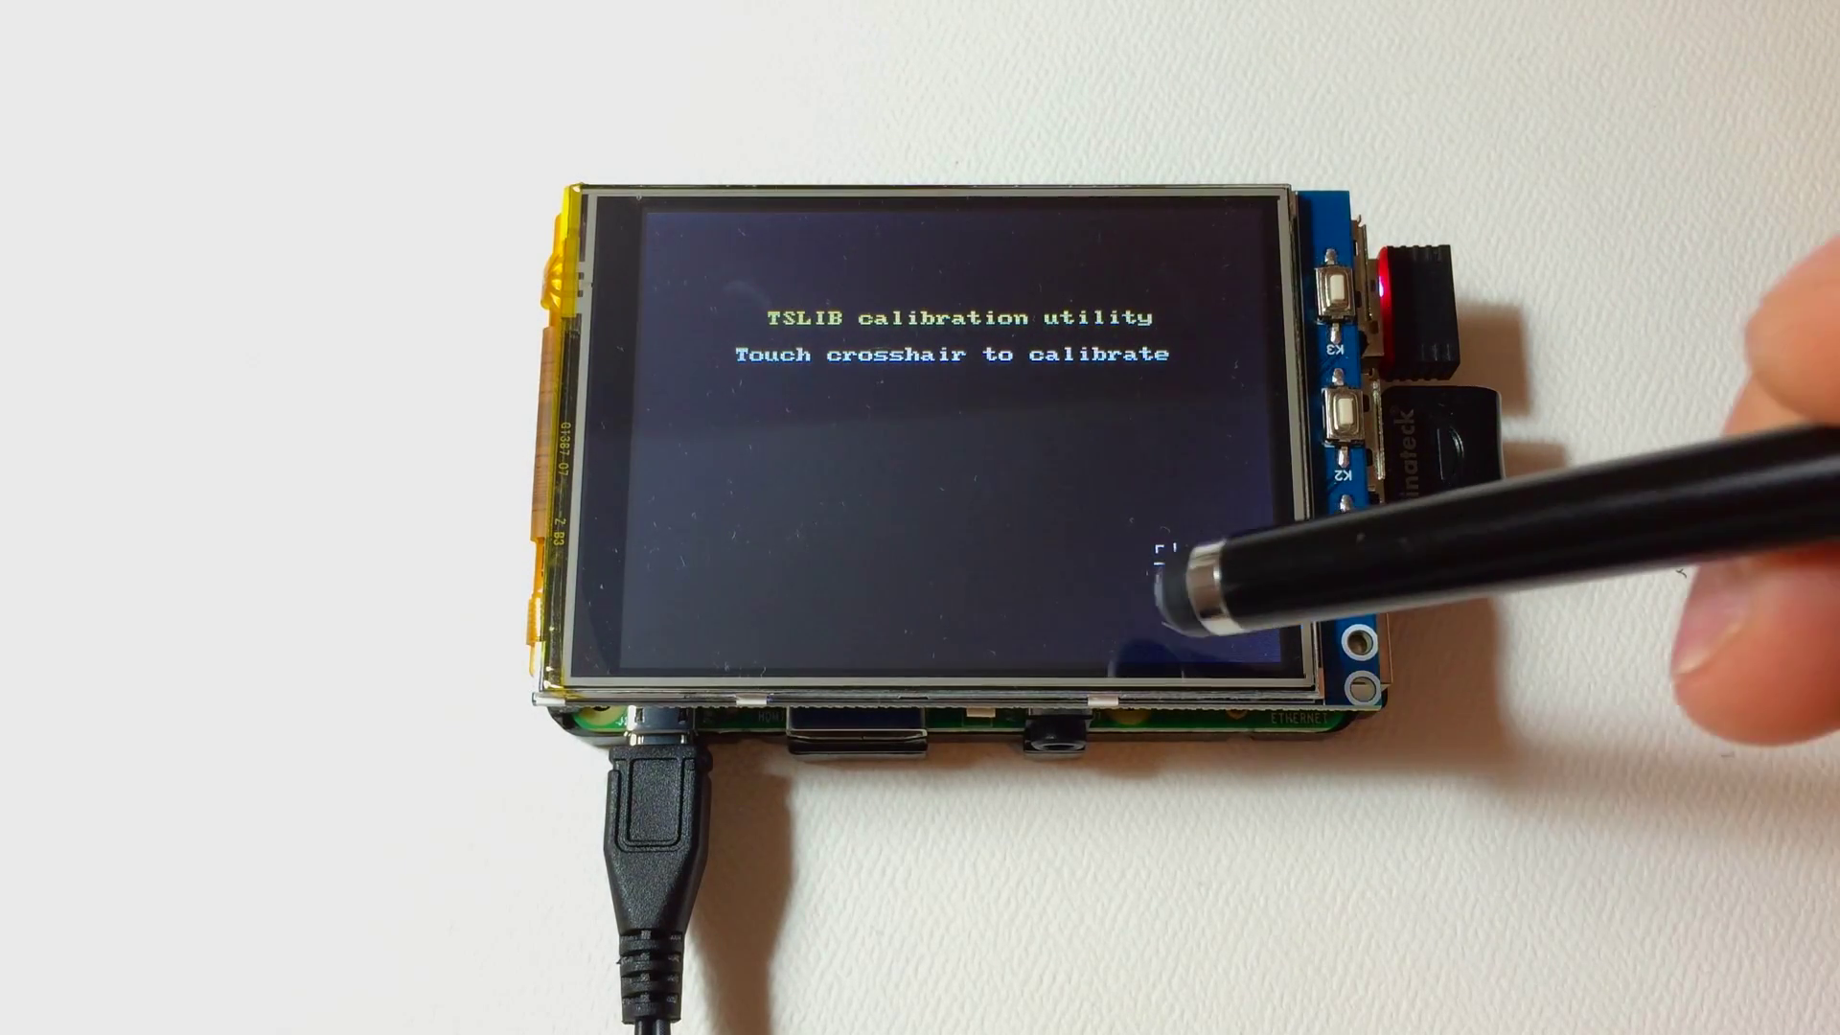
{"action": "left_click", "coordinate": [1157, 558]}
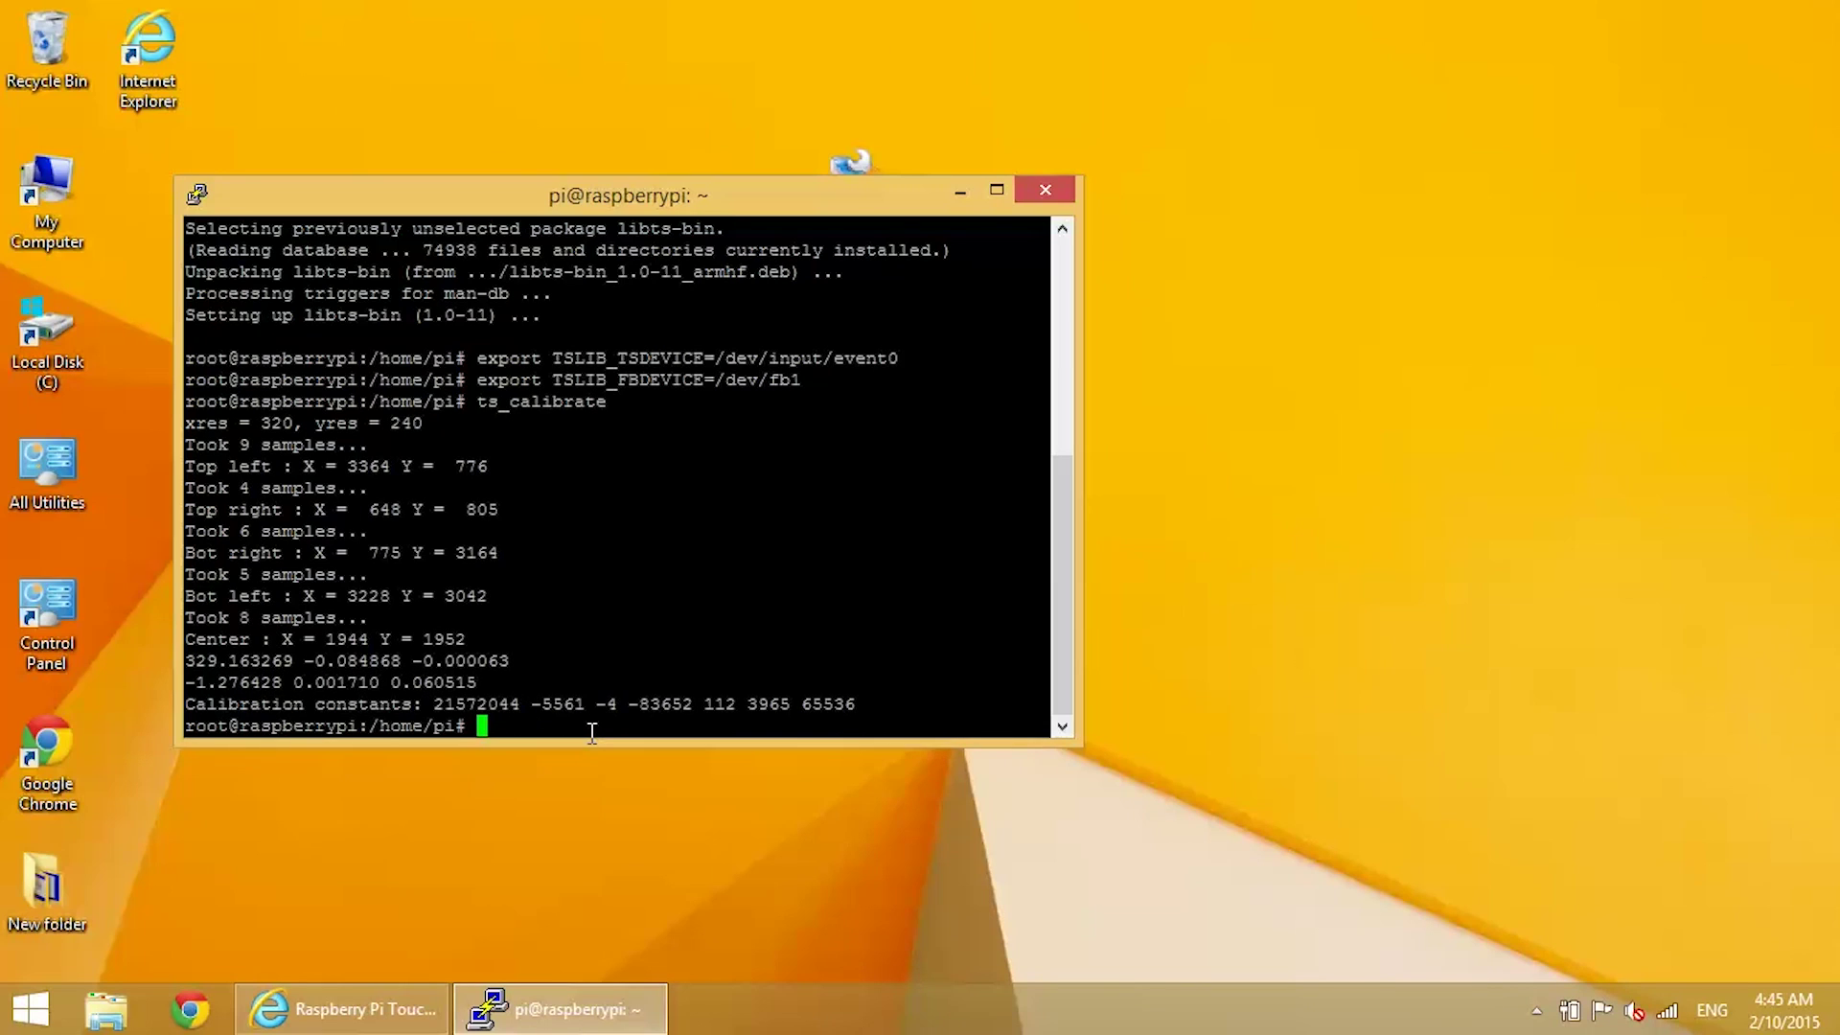
{"action": "type", "text": "ts"}
{"action": "type", "text": "_test"}
Run ts_test to start the TSLIB touchscreen test program
{"action": "key", "text": "Return"}
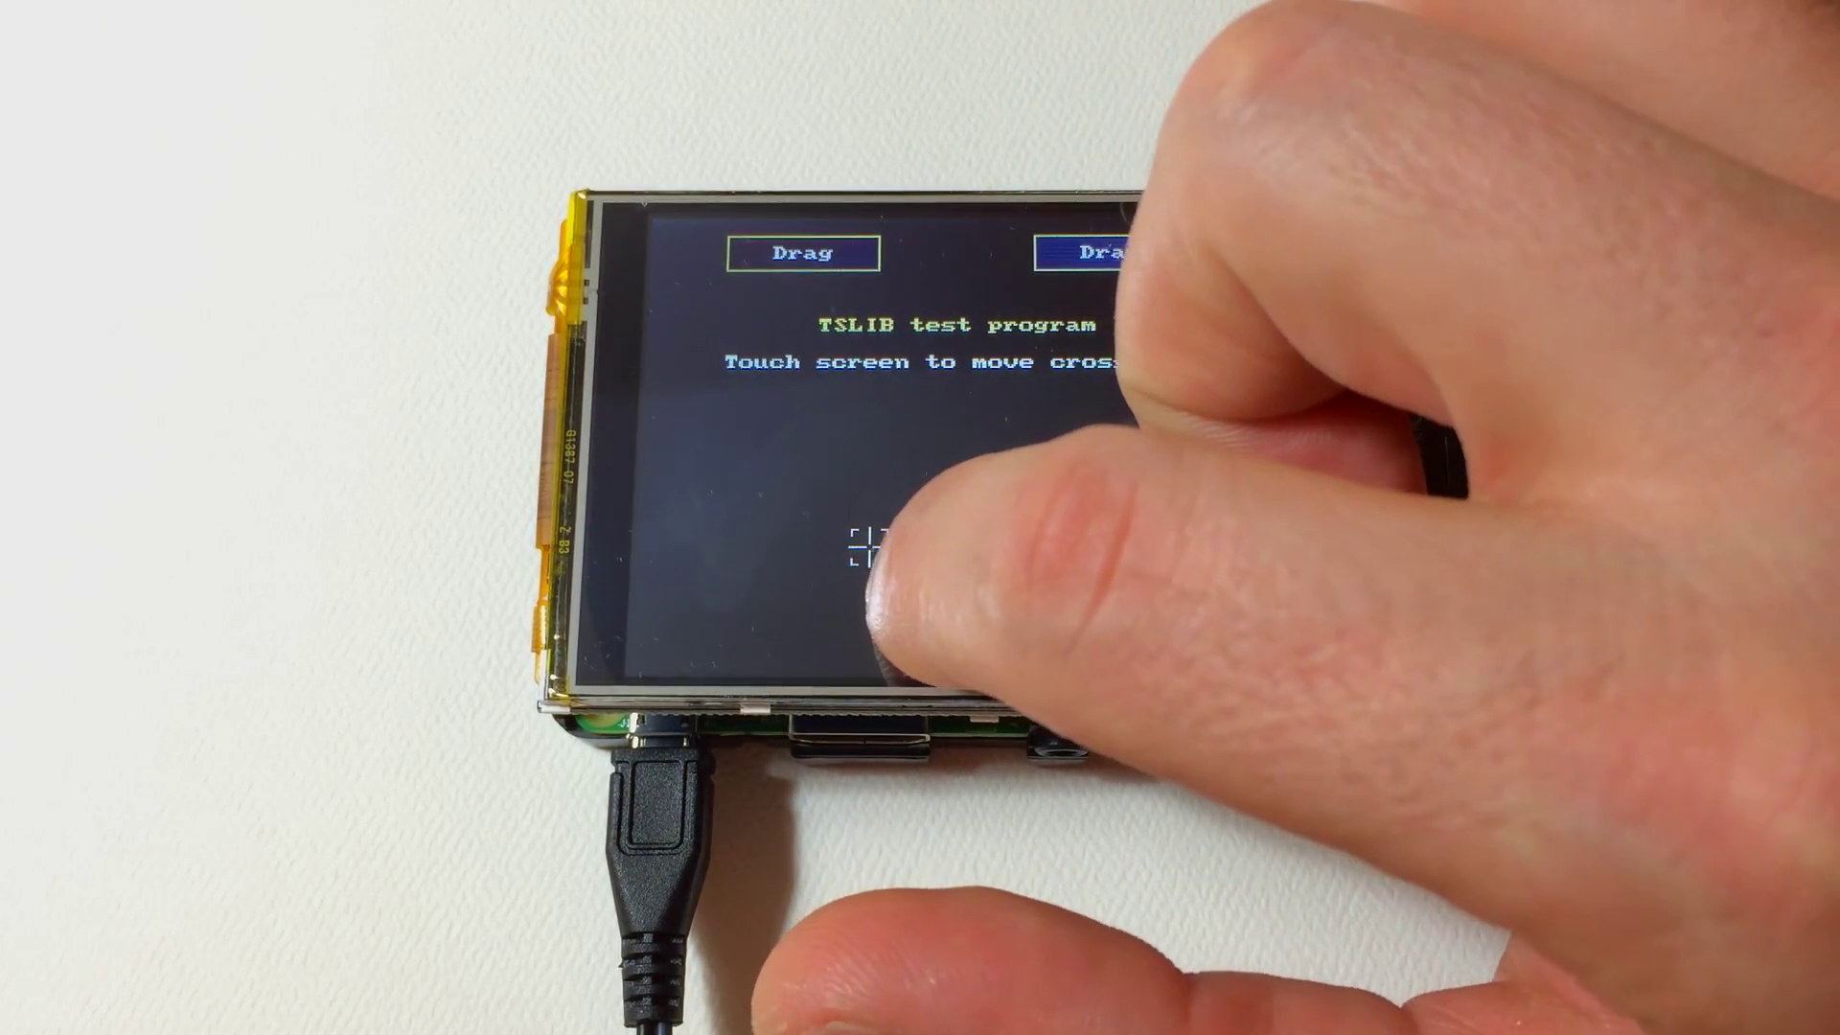
Tap, drag and draw on the LCD so x, y and pressure samples print
{"action": "left_click", "coordinate": [942, 547]}
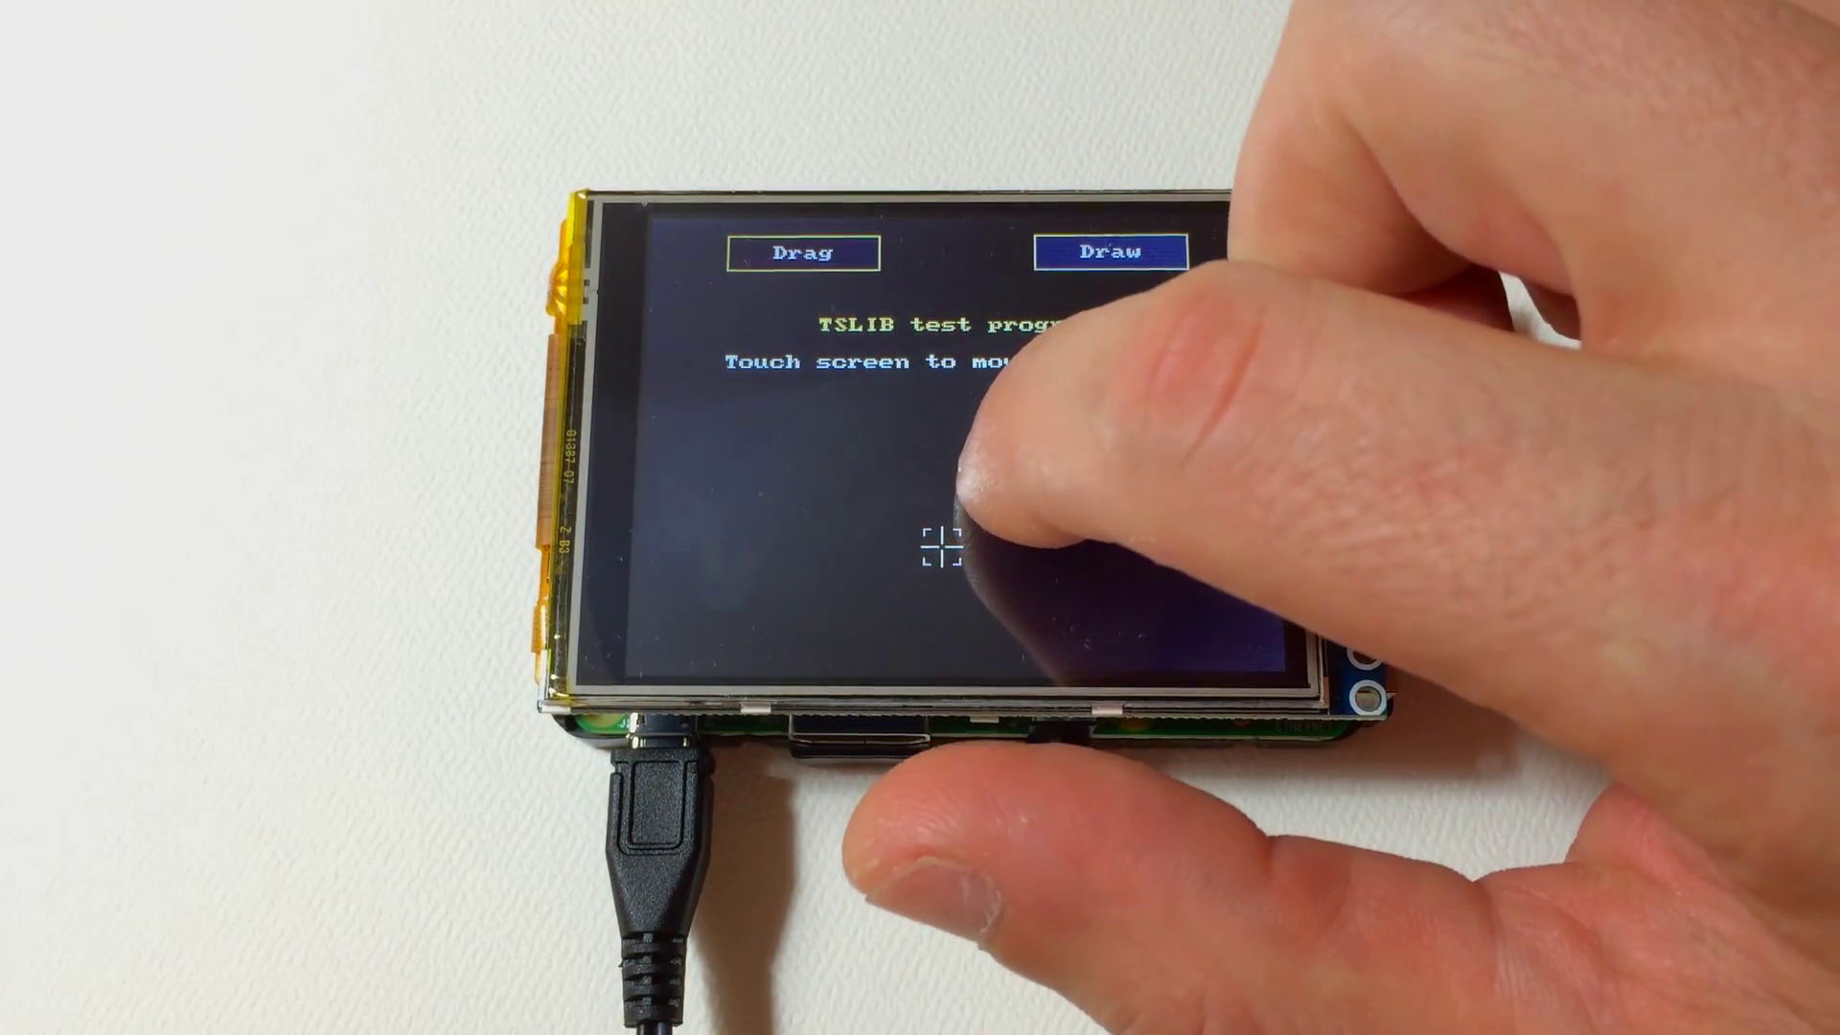
{"action": "left_click_drag", "start_coordinate": [942, 547], "coordinate": [1064, 605]}
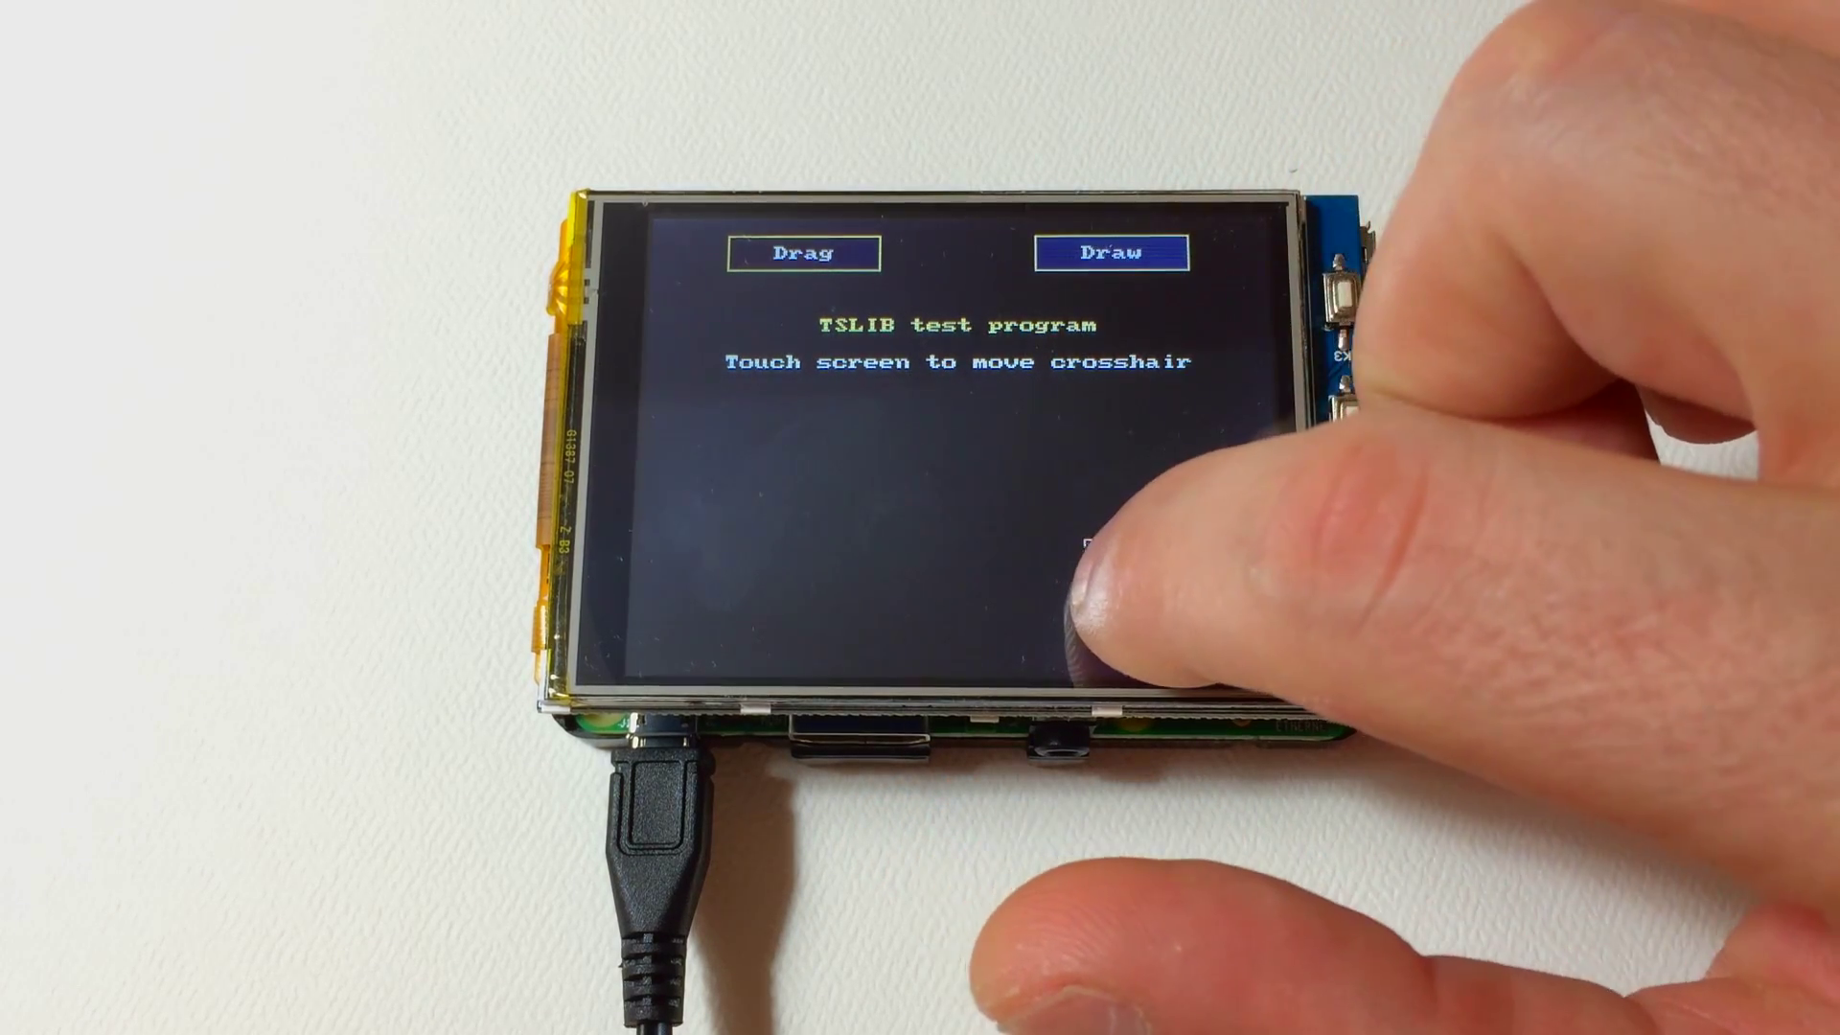
{"action": "left_click", "coordinate": [1177, 531]}
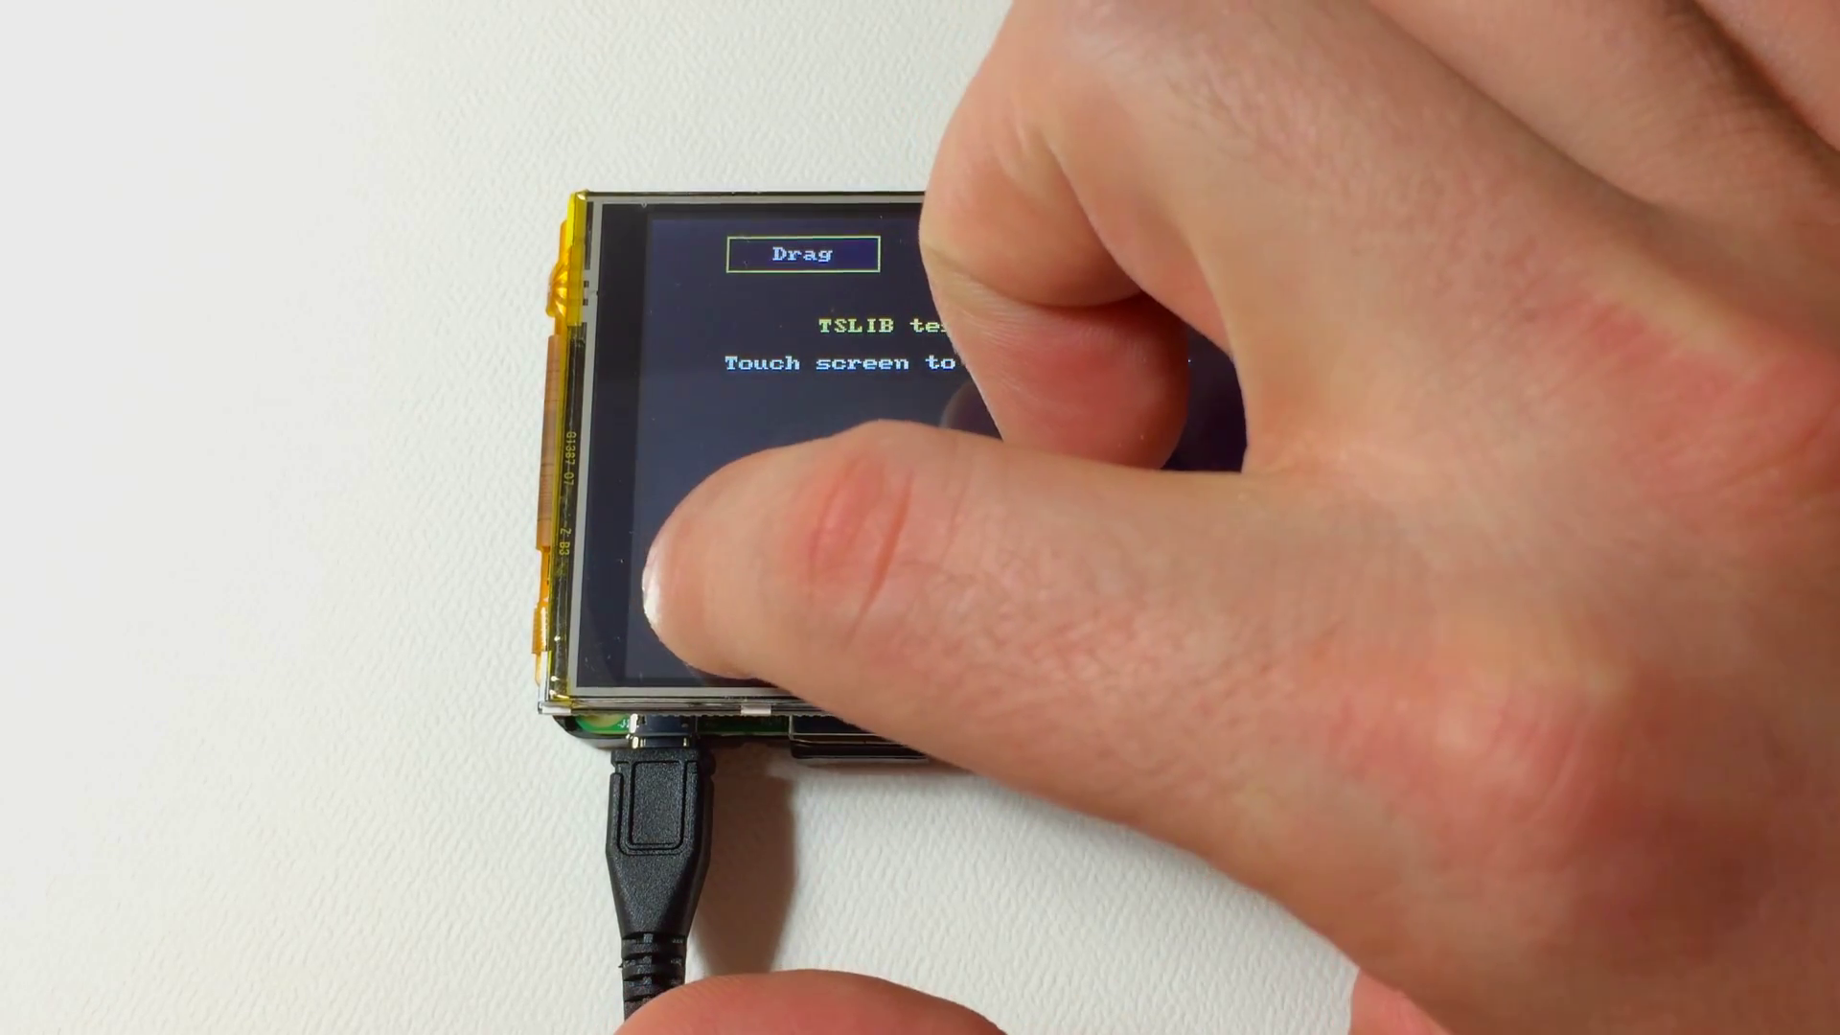
{"action": "mouse_move", "coordinate": [644, 554]}
{"action": "left_mouse_down"}
{"action": "mouse_move", "coordinate": [781, 541]}
{"action": "mouse_move", "coordinate": [899, 441]}
{"action": "mouse_move", "coordinate": [970, 497]}
{"action": "mouse_move", "coordinate": [1085, 532]}
{"action": "mouse_move", "coordinate": [1197, 385]}
{"action": "mouse_move", "coordinate": [1229, 553]}
{"action": "left_mouse_up"}
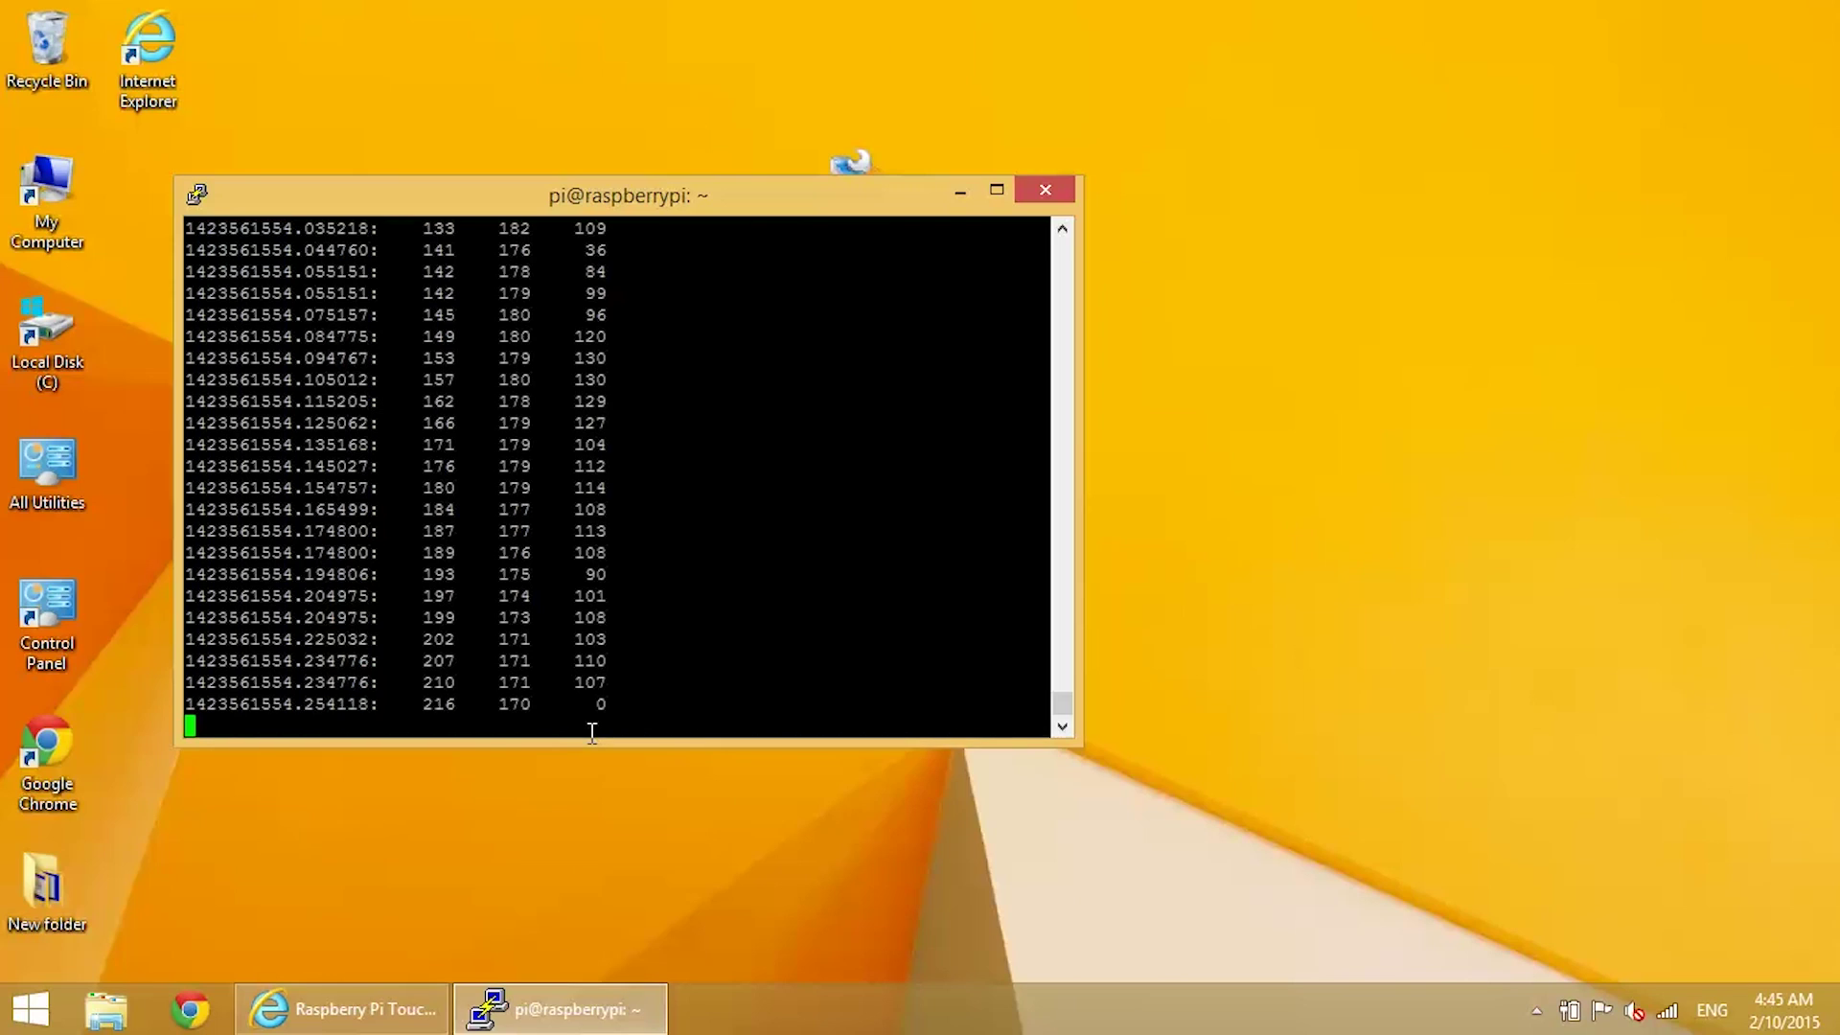
Stop ts_test with Ctrl+C and run sudo reboot on the Pi
{"action": "key", "text": "ctrl+c"}
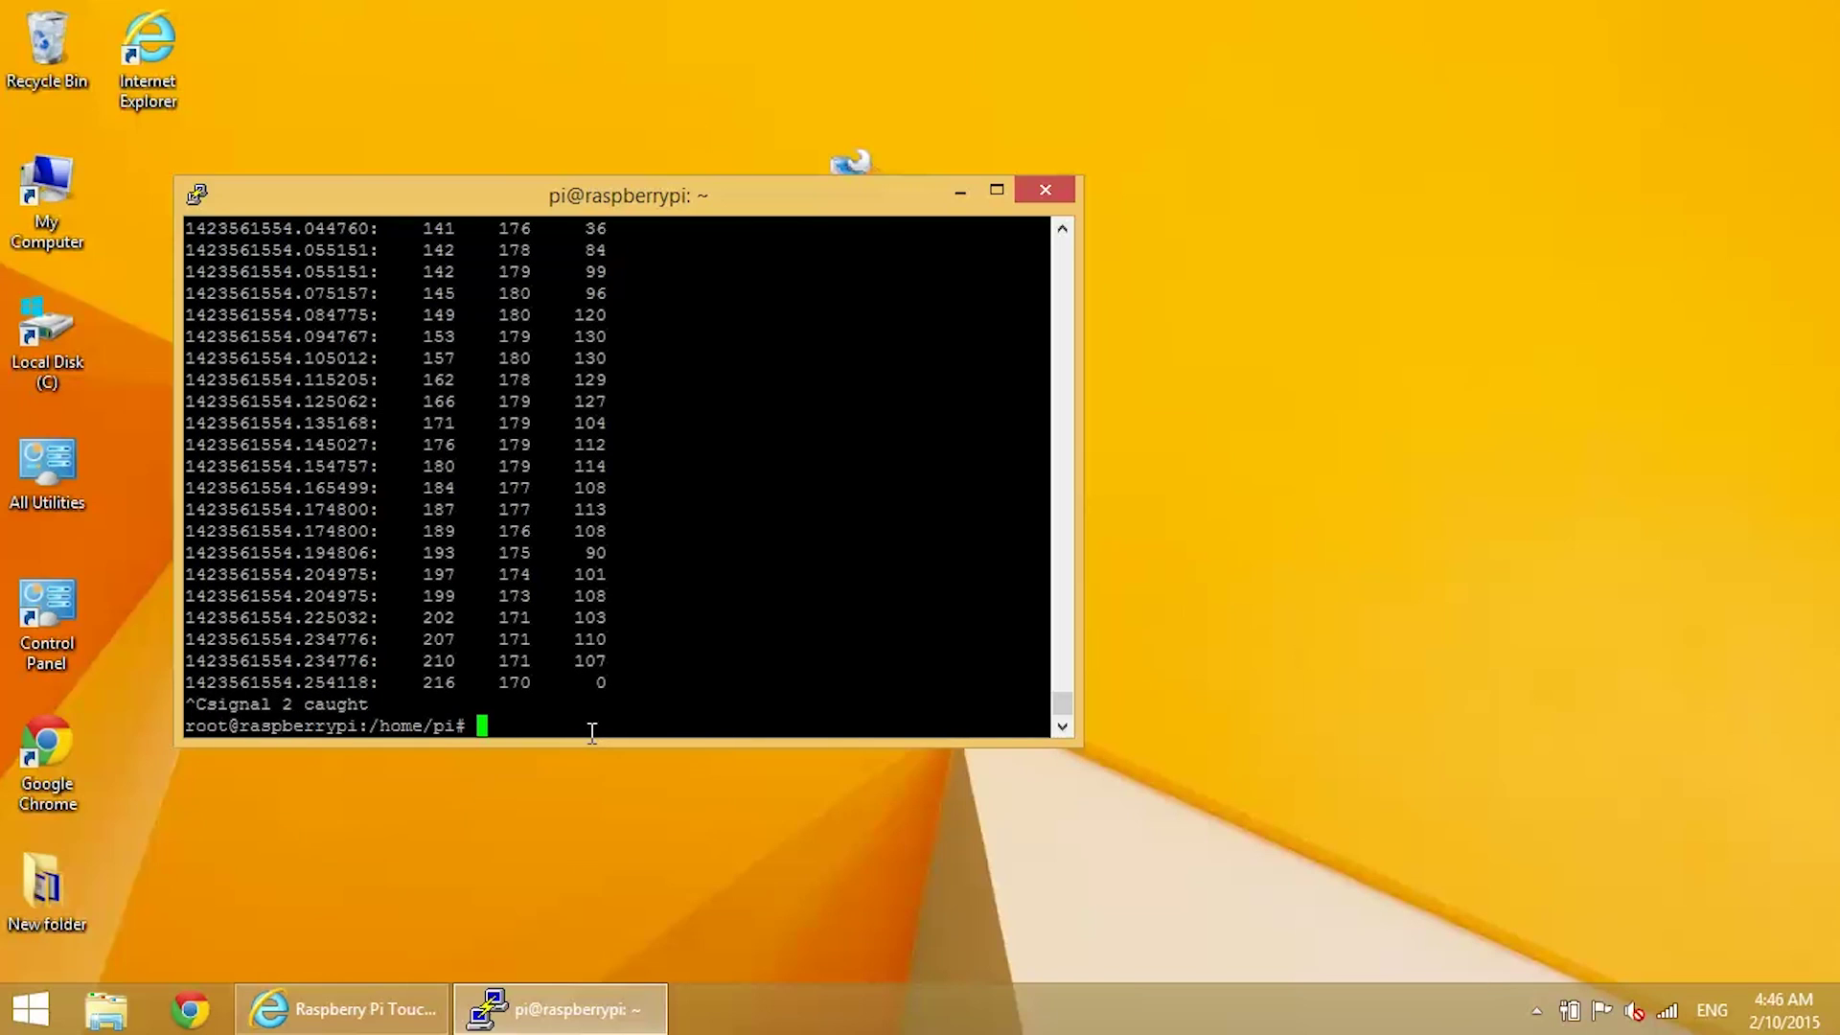
{"action": "type", "text": "sudo "}
{"action": "type", "text": "r"}
{"action": "type", "text": "eboot"}
{"action": "key", "text": "Return"}
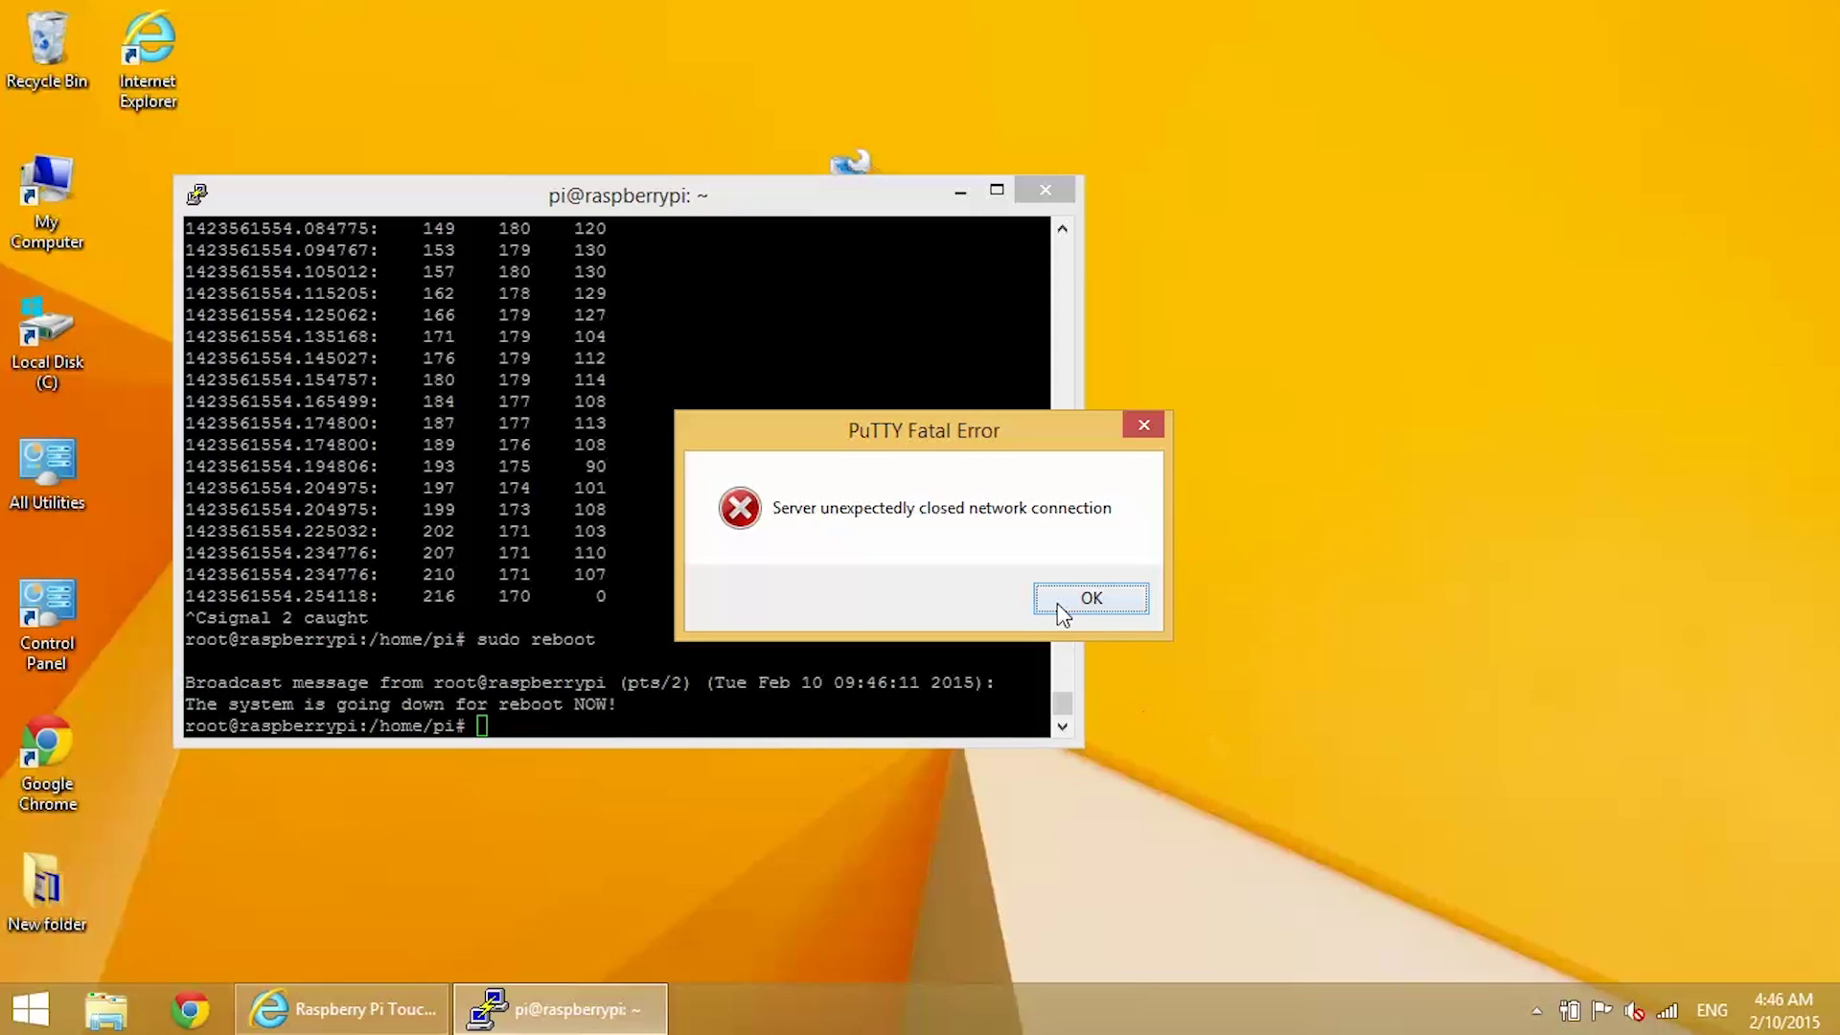
Acknowledge the PuTTY Fatal Error dialog and close the inactive session window
{"action": "left_click", "coordinate": [1091, 599]}
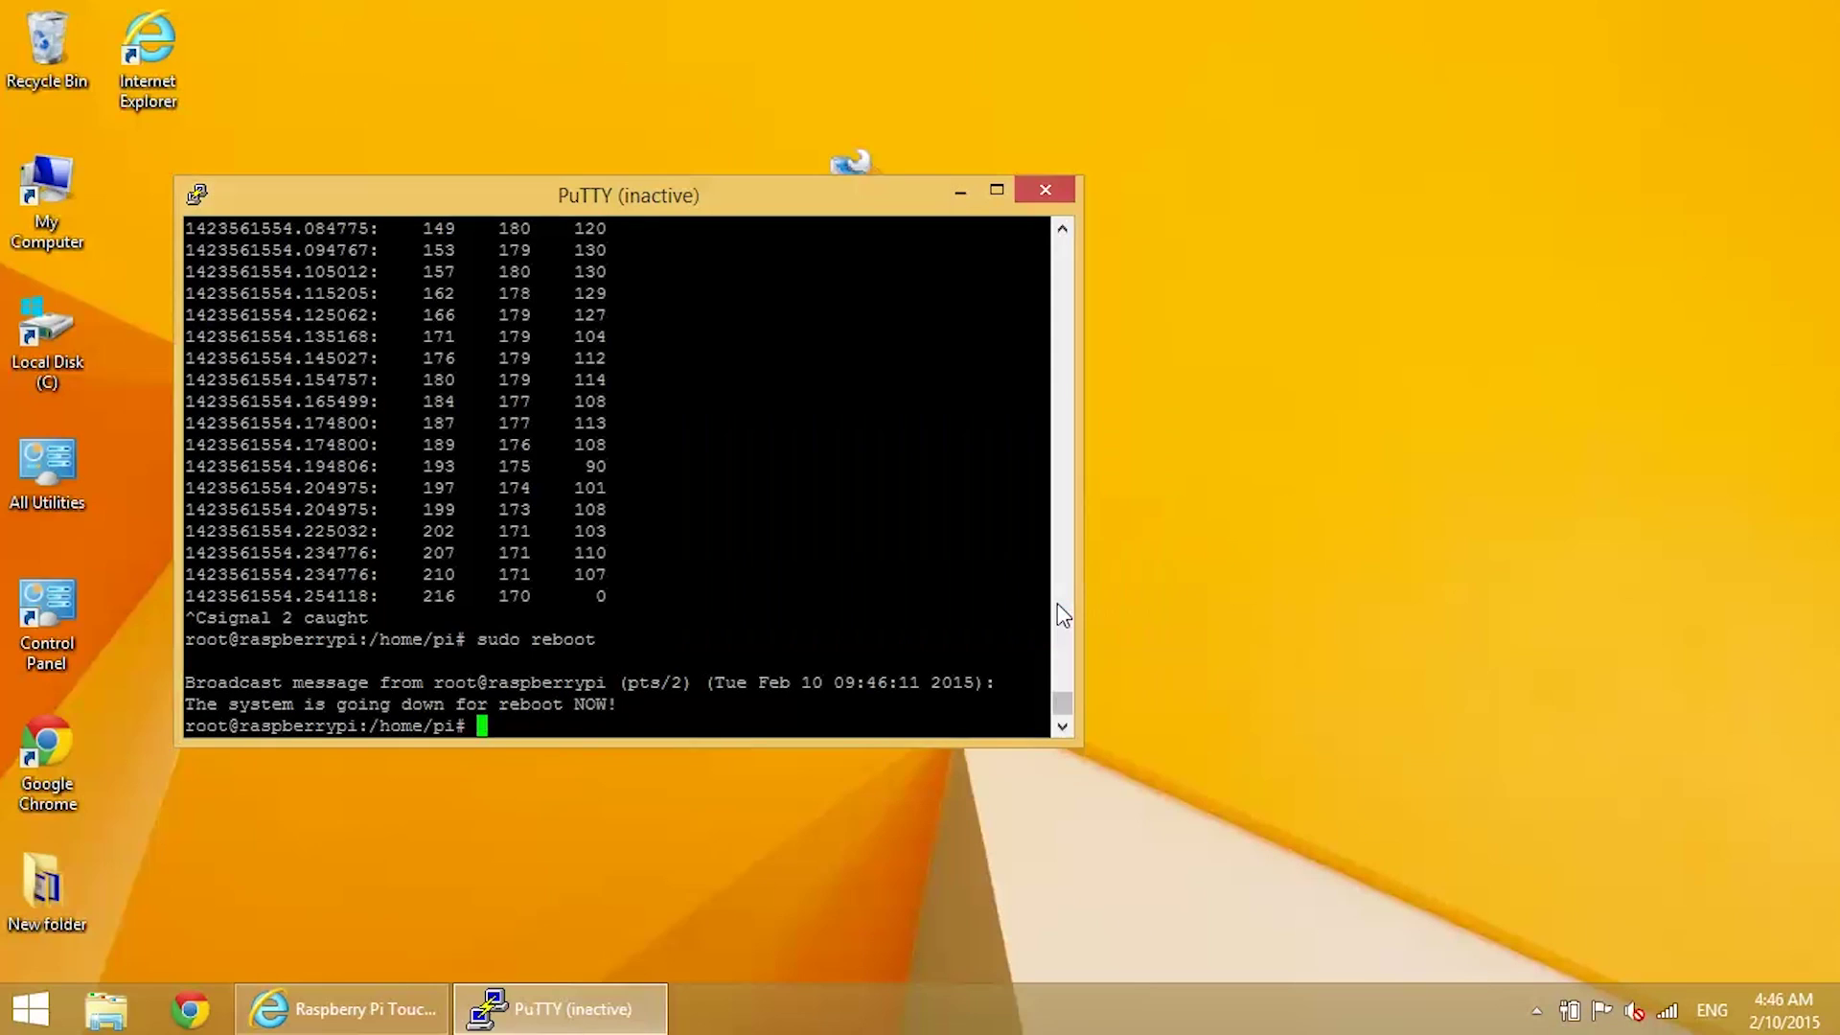
{"action": "left_click", "coordinate": [1054, 193]}
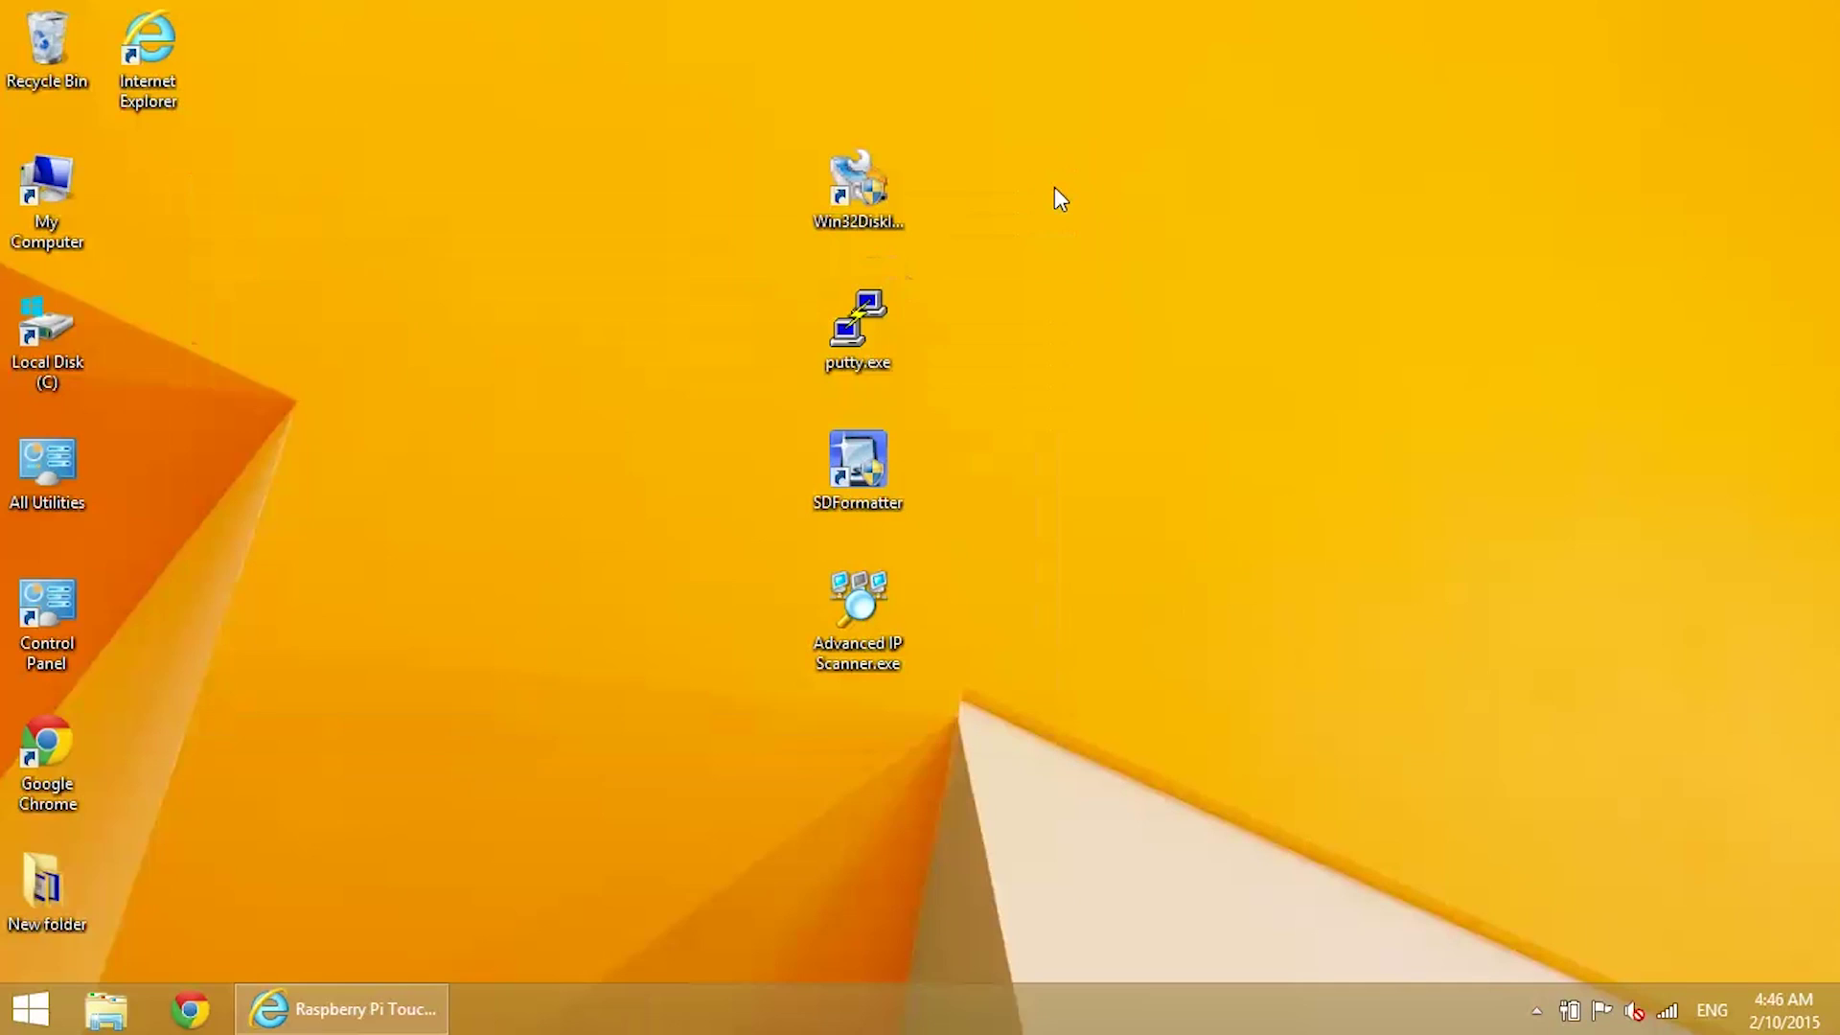